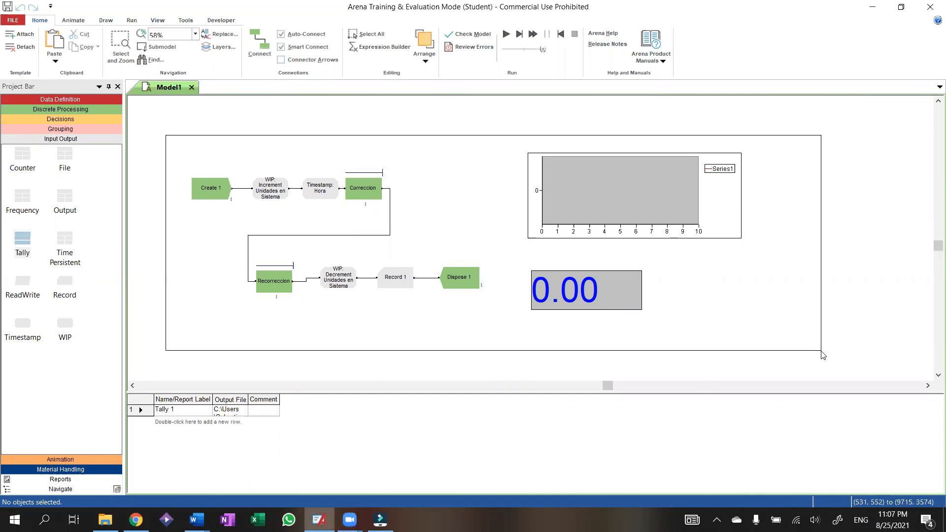
click(823, 331)
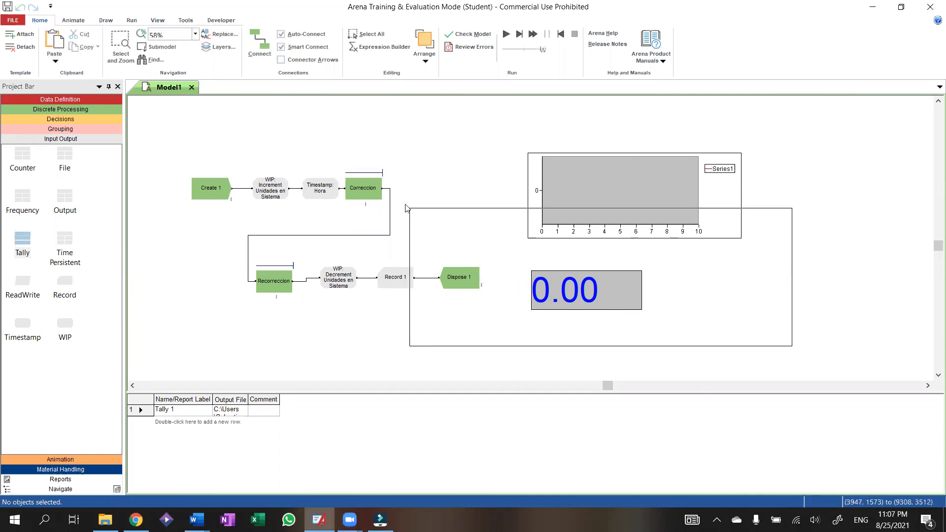
click(153, 126)
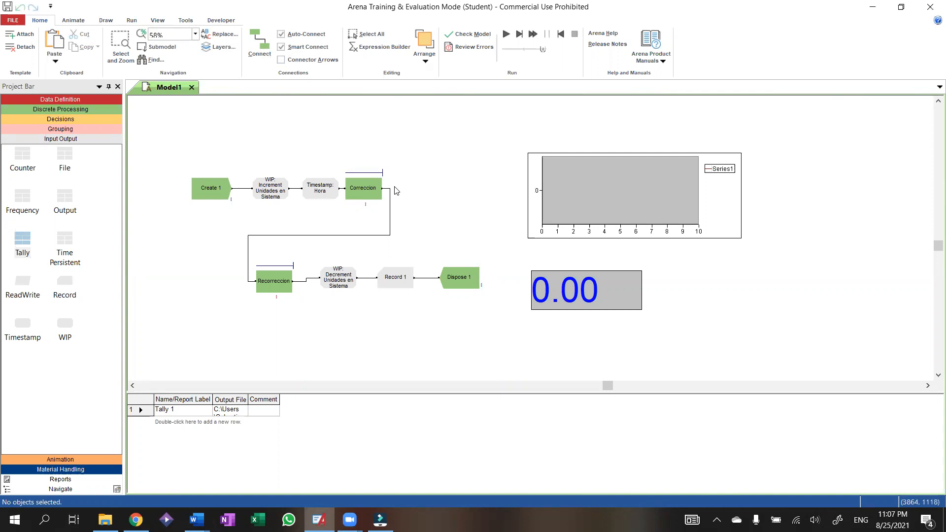
drag(170, 147, 422, 172)
Place an Assign module above the flow with variable Hora set to TNOW, and delete the module again.
click(54, 109)
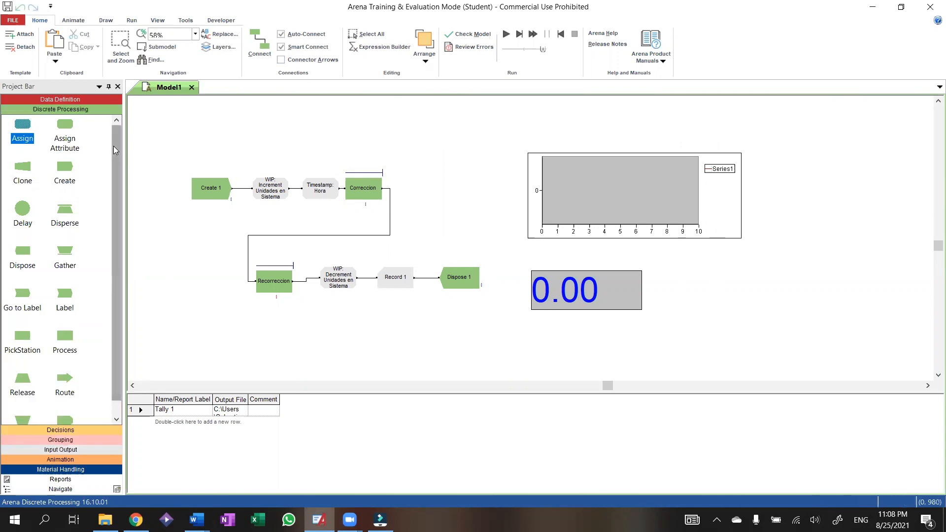
drag(19, 126, 313, 135)
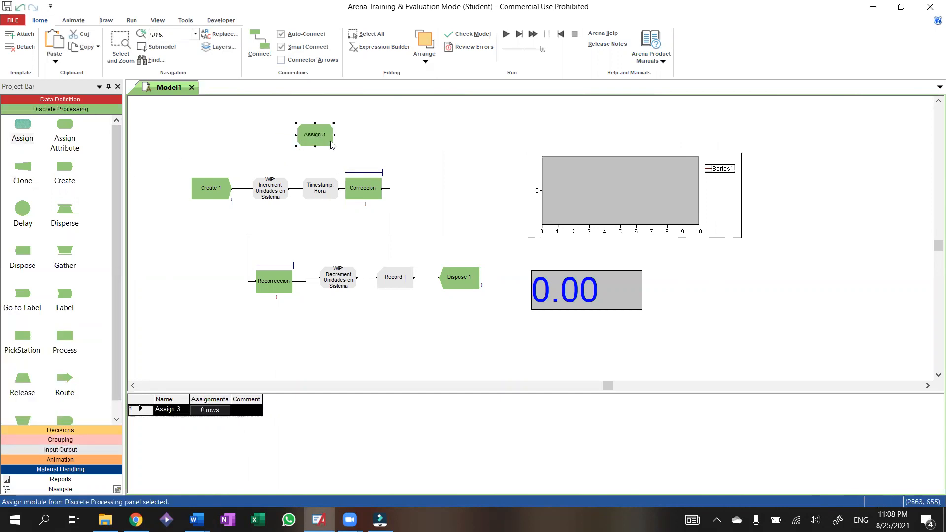
double_click(325, 136)
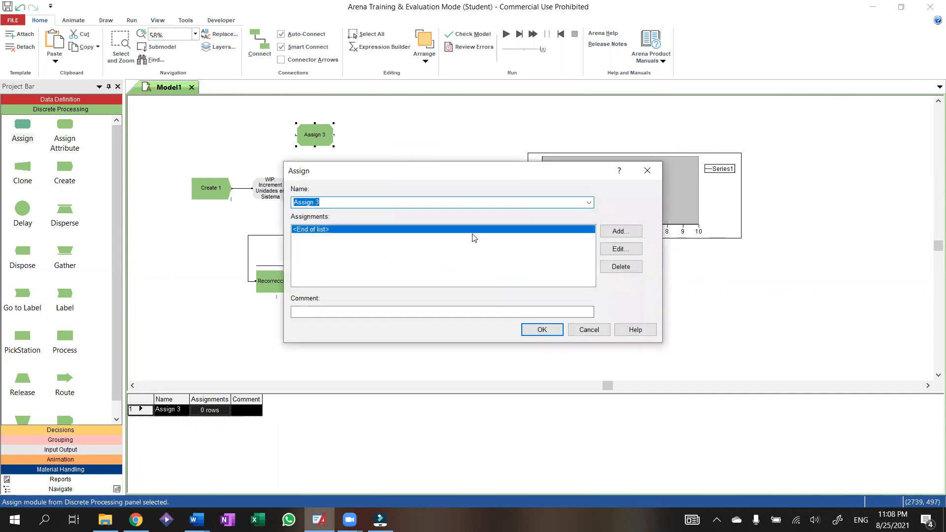
click(619, 231)
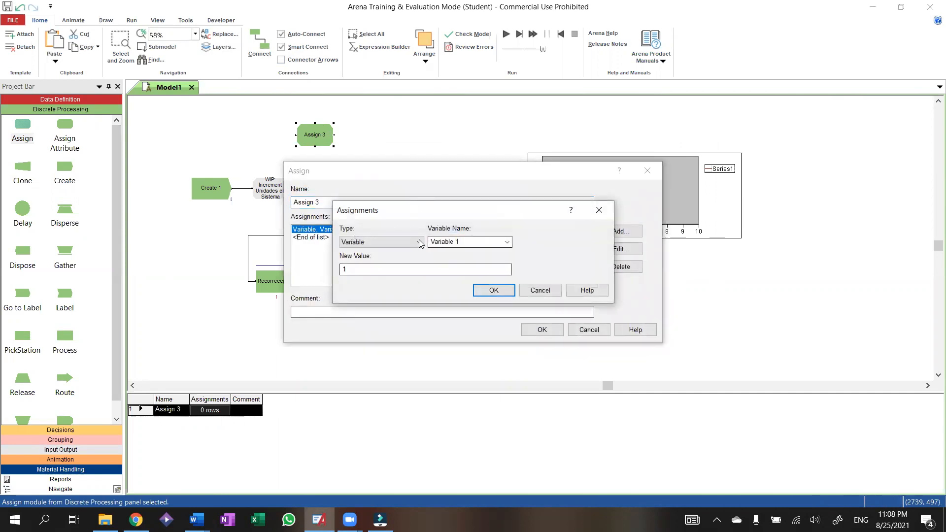
key(Tab)
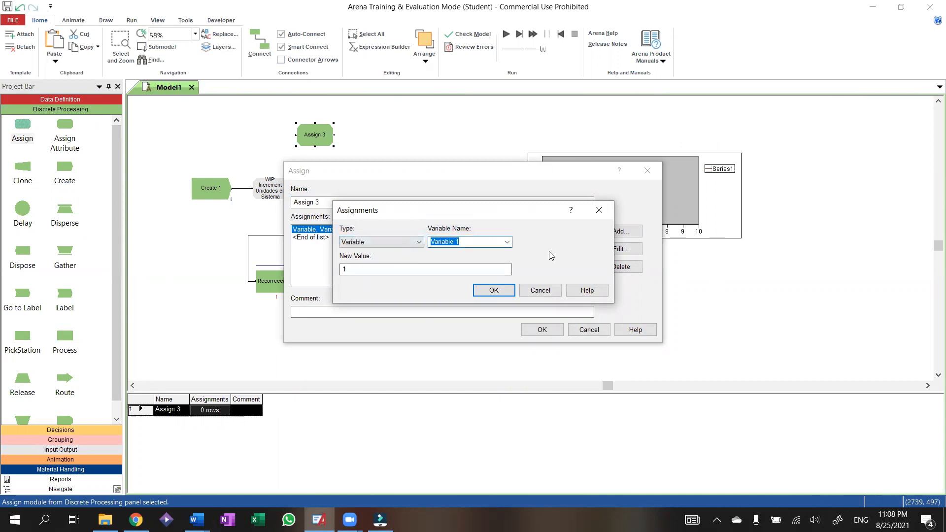
text(Hora)
key(Tab)
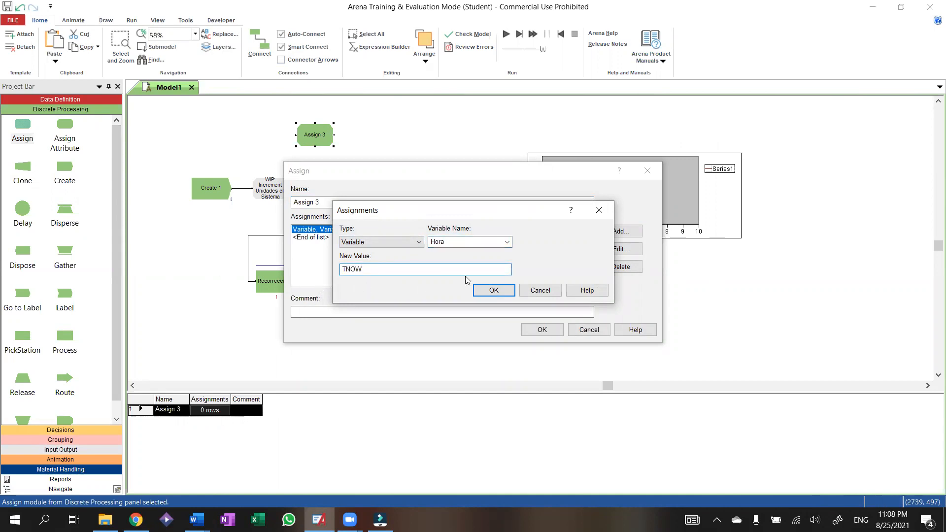
click(491, 290)
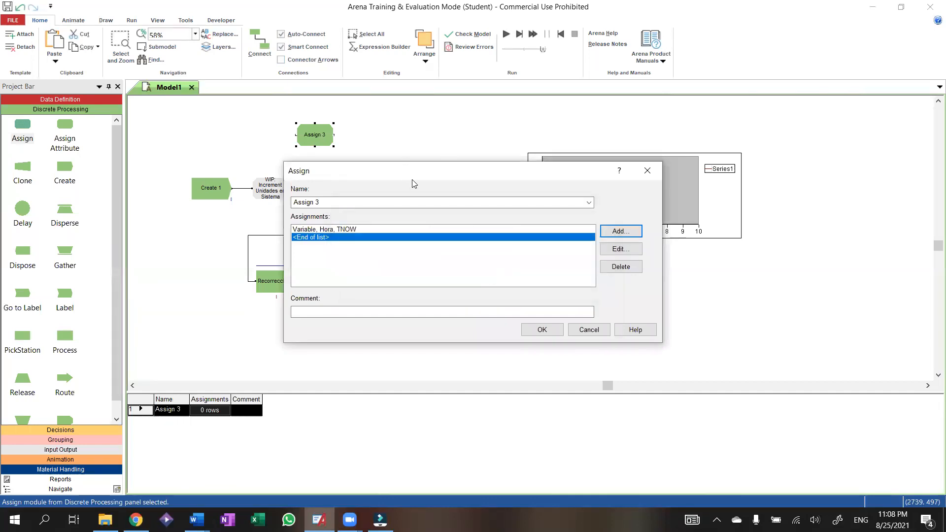
drag(406, 176, 426, 201)
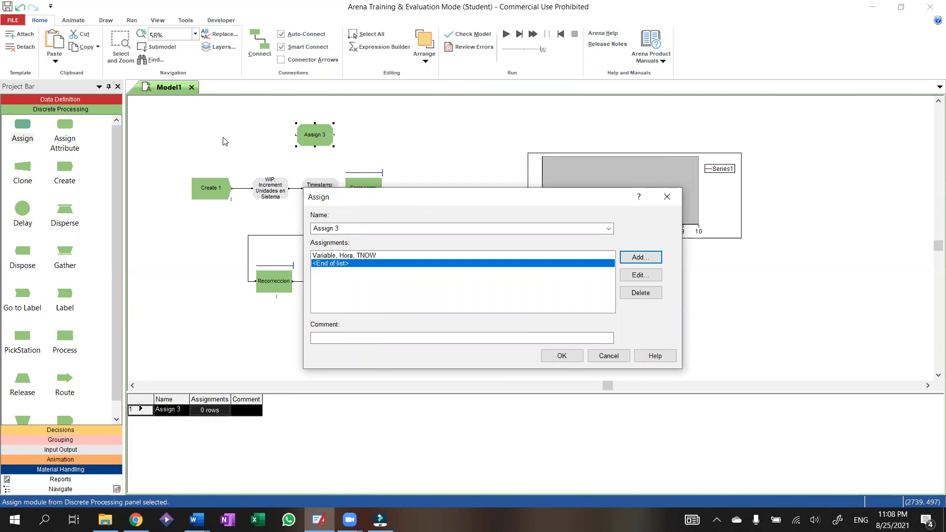
click(558, 356)
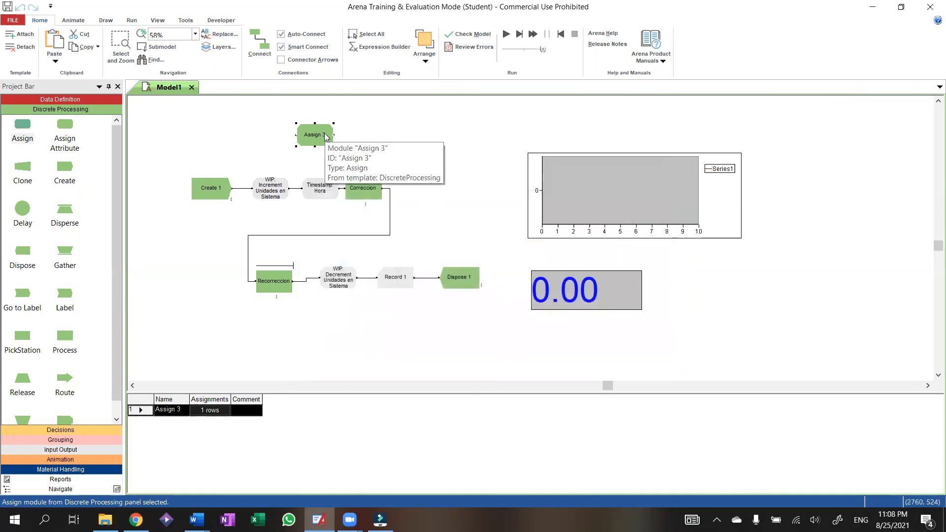
key(Delete)
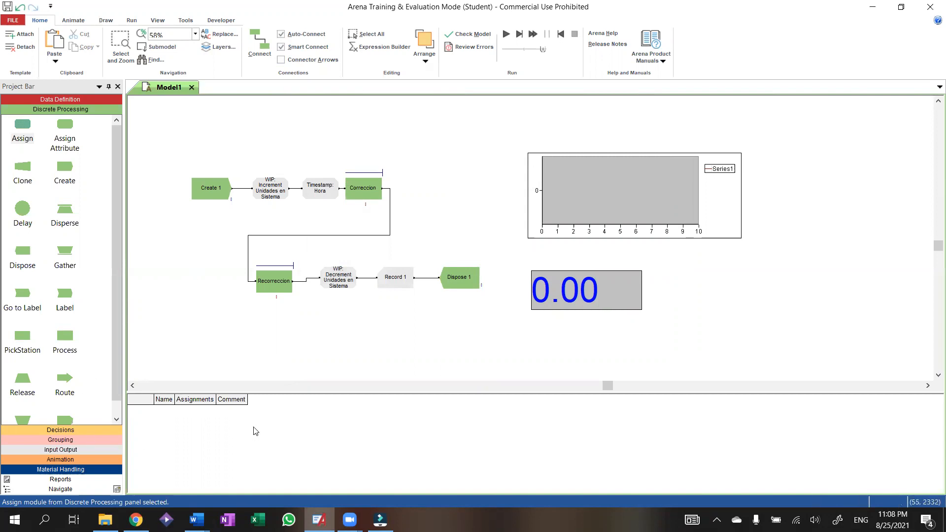
Check the increment WIP module and the Timestamp module against the Input Output modules.
click(81, 448)
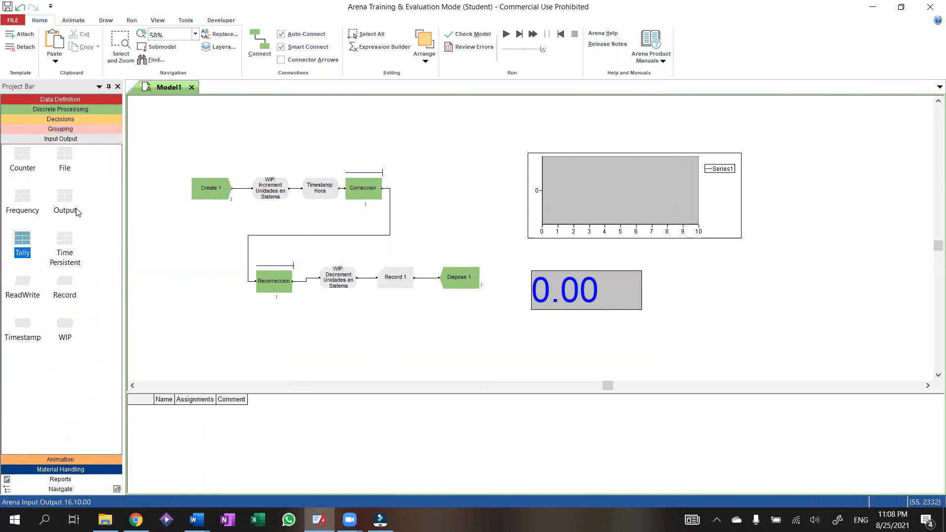
click(270, 192)
click(320, 192)
click(262, 192)
click(314, 199)
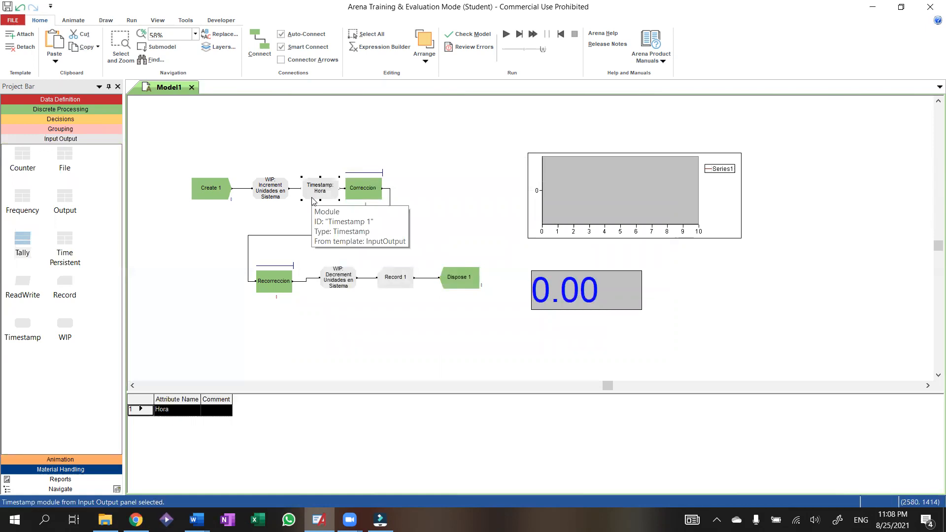
click(325, 148)
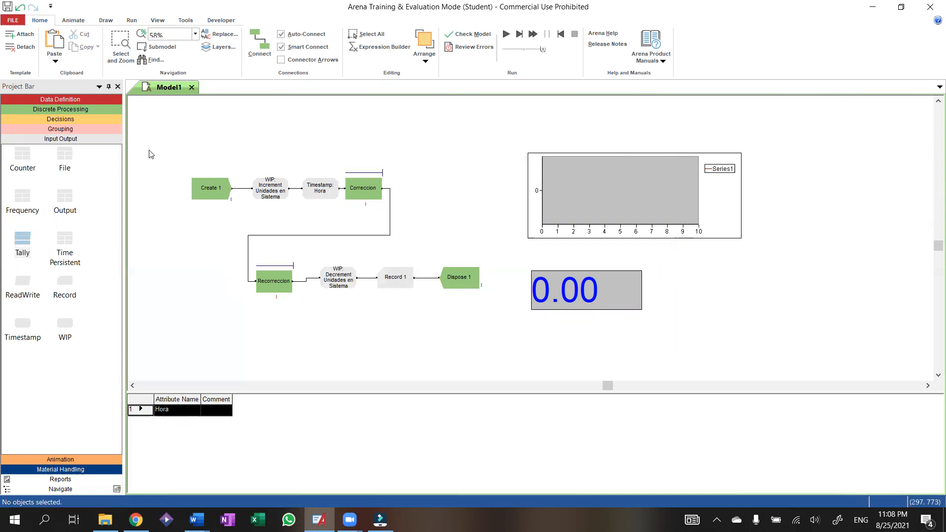
Review the busy, idle and per-use costs of the Ayudante and Profesor resources in the Resource data.
click(74, 98)
click(47, 420)
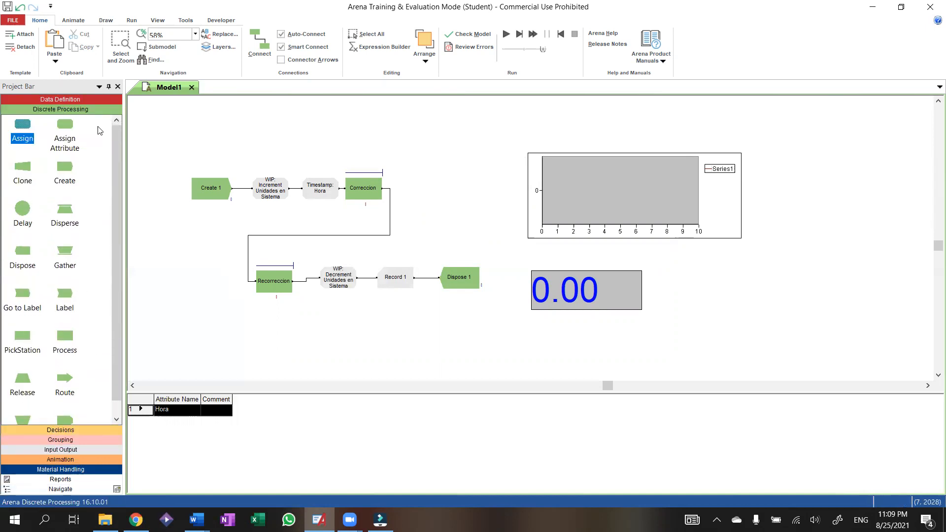
click(87, 101)
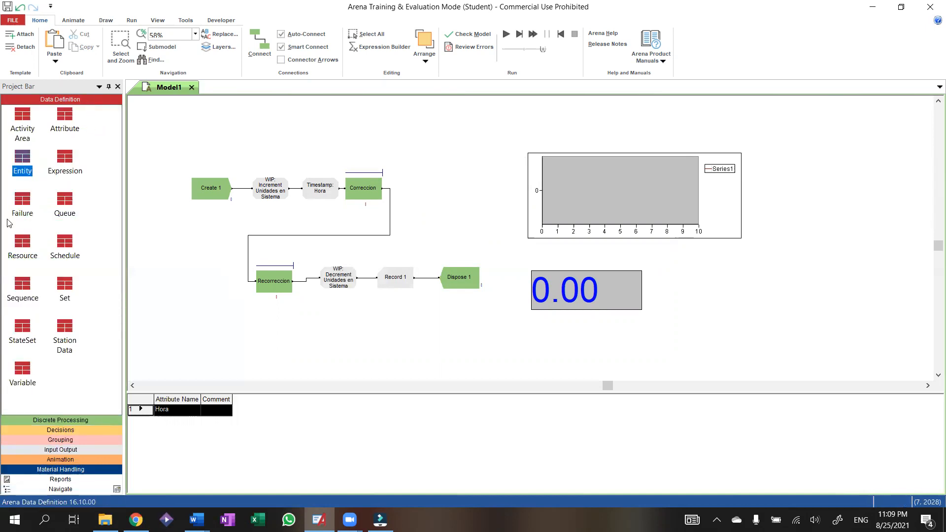
click(25, 245)
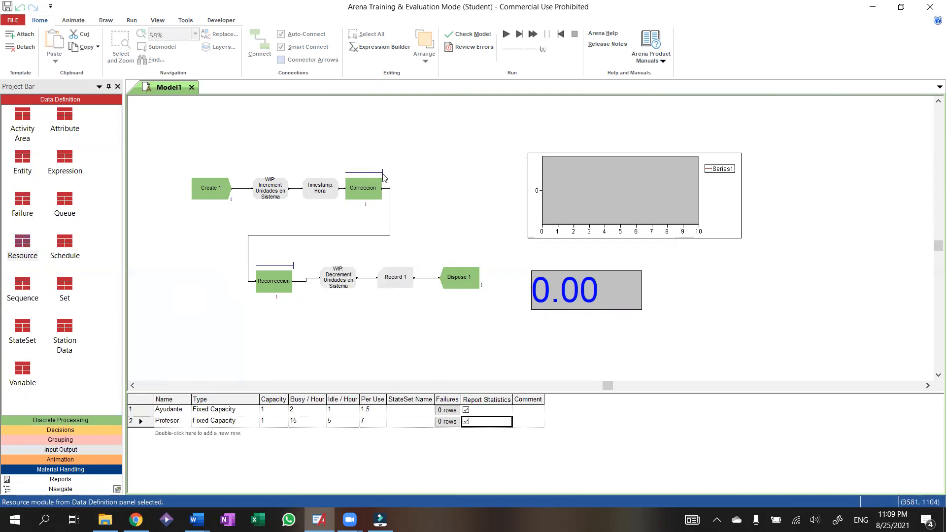
click(176, 421)
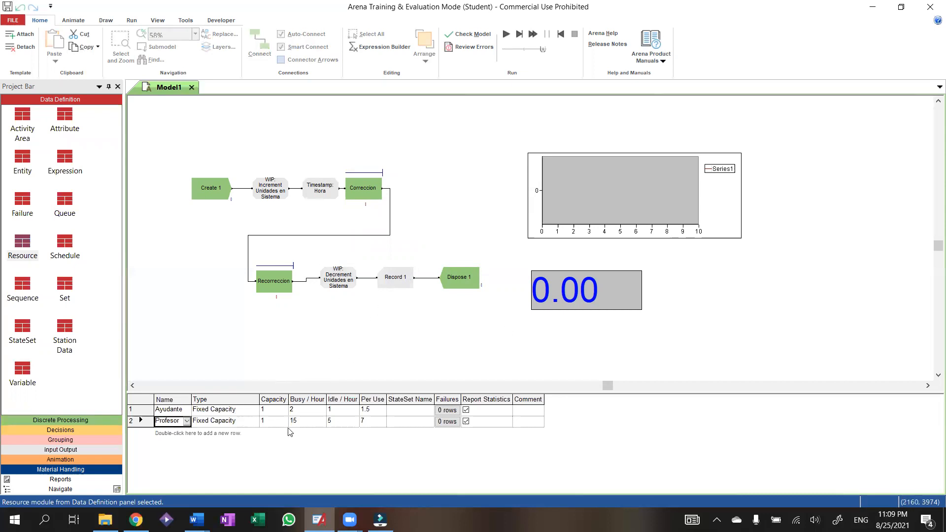
click(309, 411)
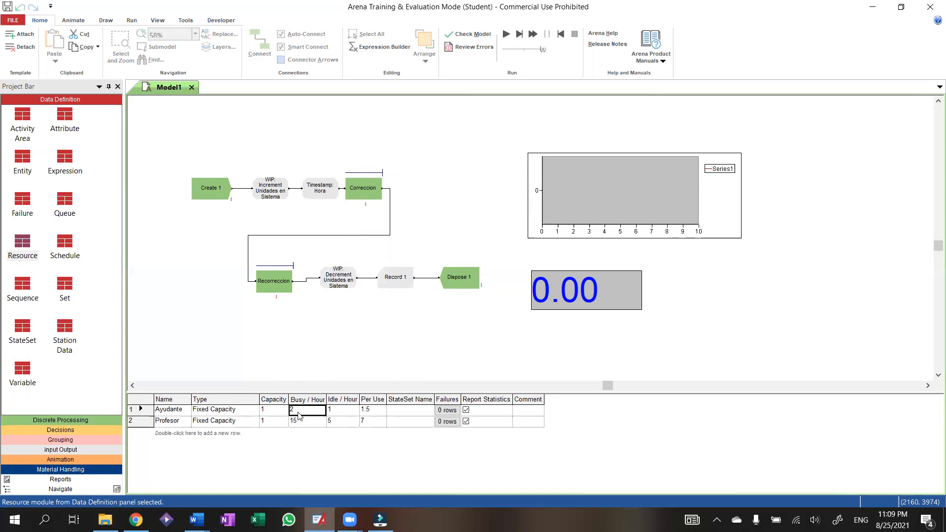
click(370, 413)
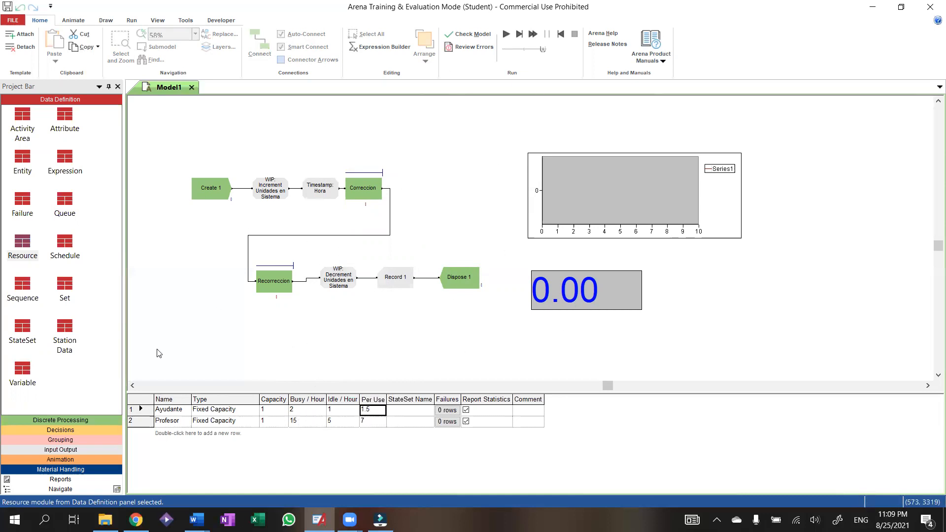
click(304, 423)
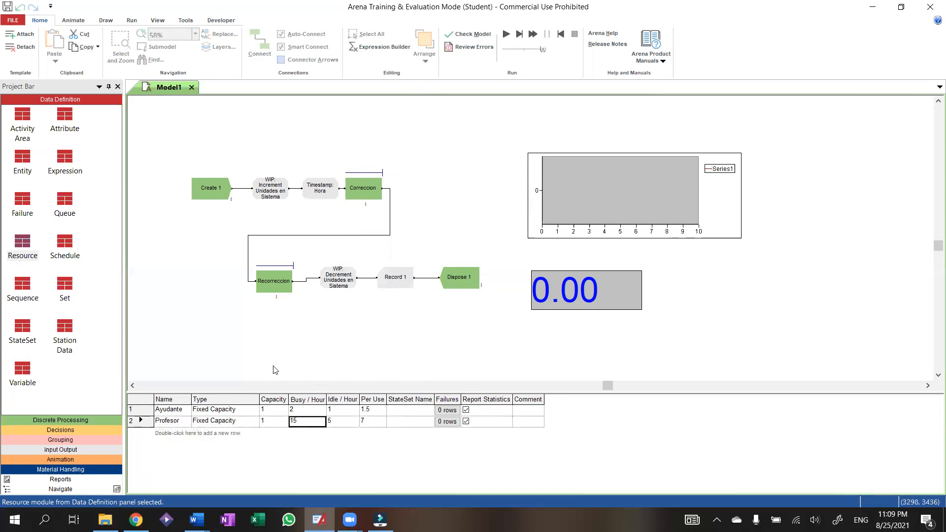
click(340, 423)
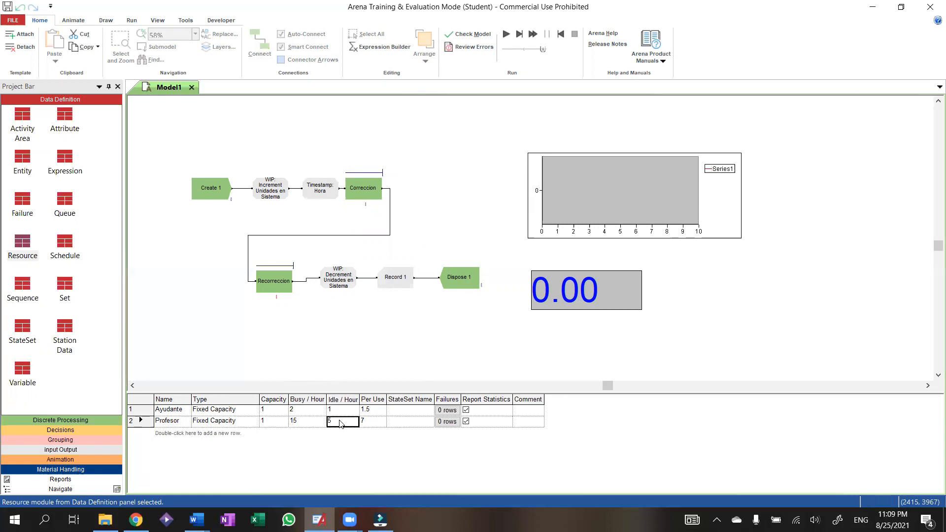
click(381, 424)
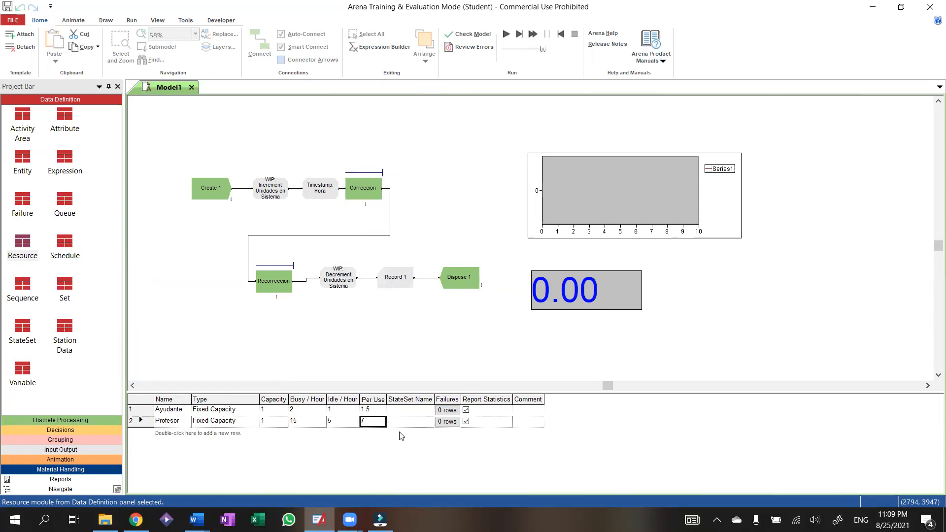
click(323, 367)
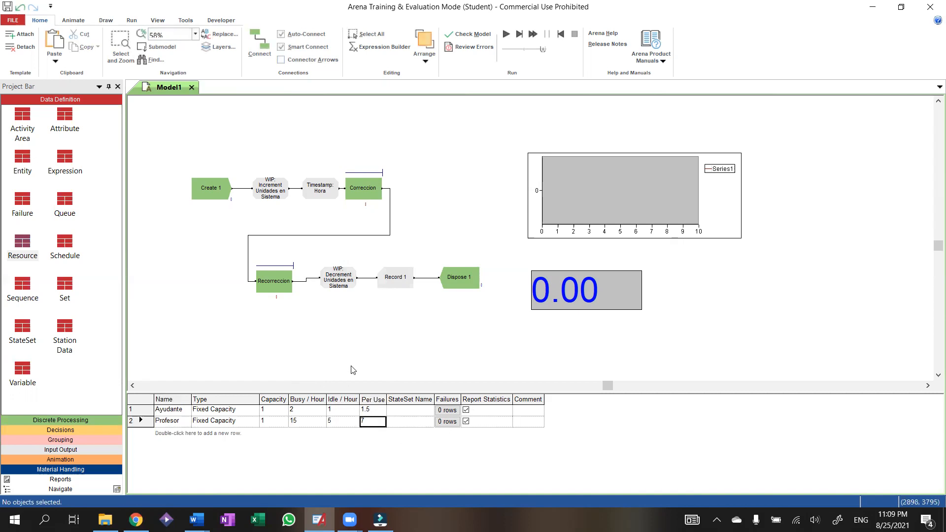
Check which resource and delay times the Correccion and Recorreccion processes use.
drag(161, 139, 496, 307)
double_click(362, 188)
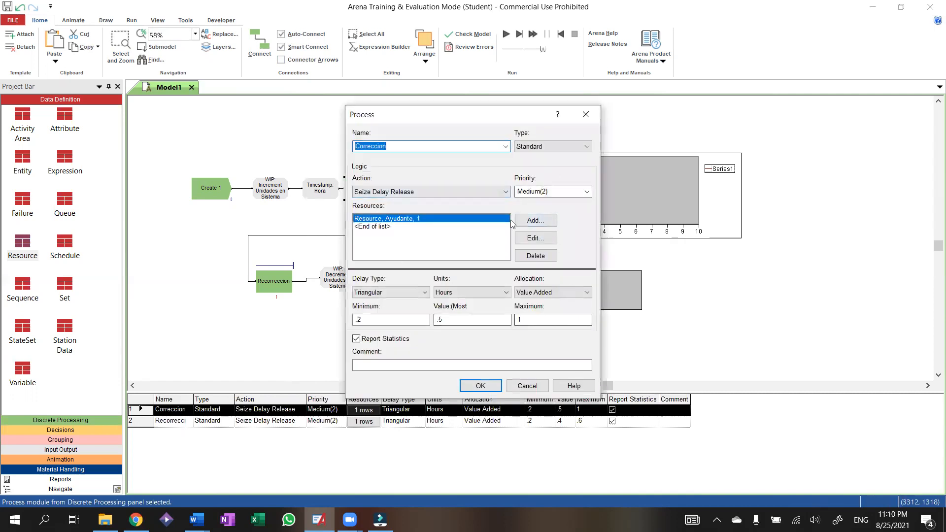
click(481, 386)
double_click(281, 278)
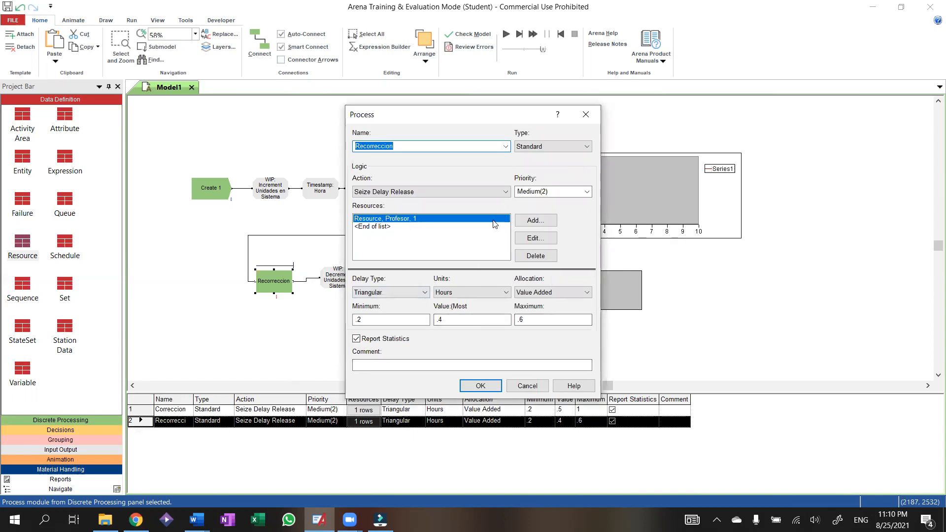
click(492, 390)
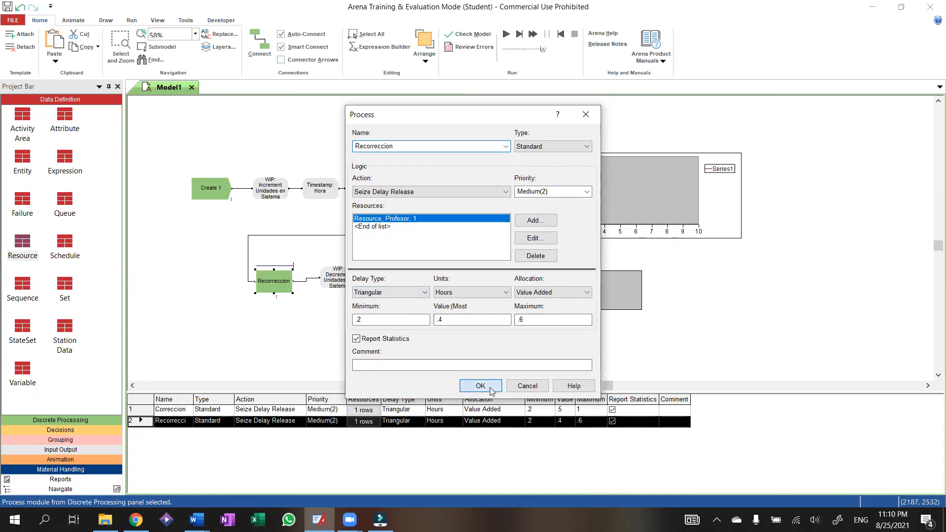
click(326, 316)
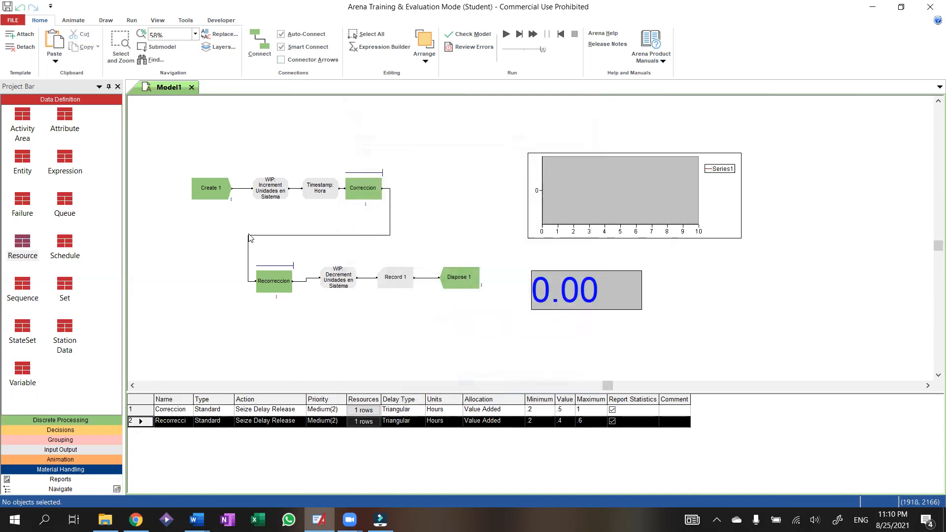
Show the data sheet of the model's WIP modules.
click(60, 449)
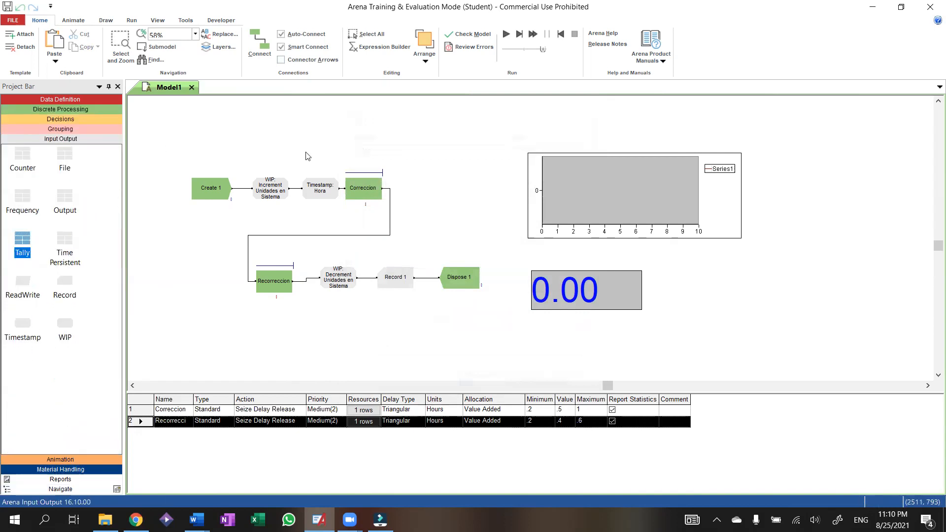
drag(190, 131, 489, 323)
click(150, 228)
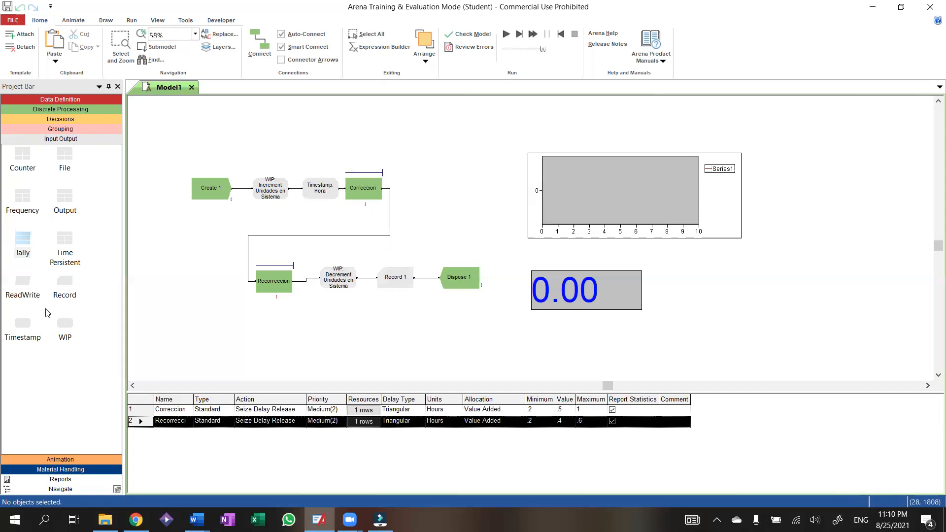
click(65, 323)
click(217, 350)
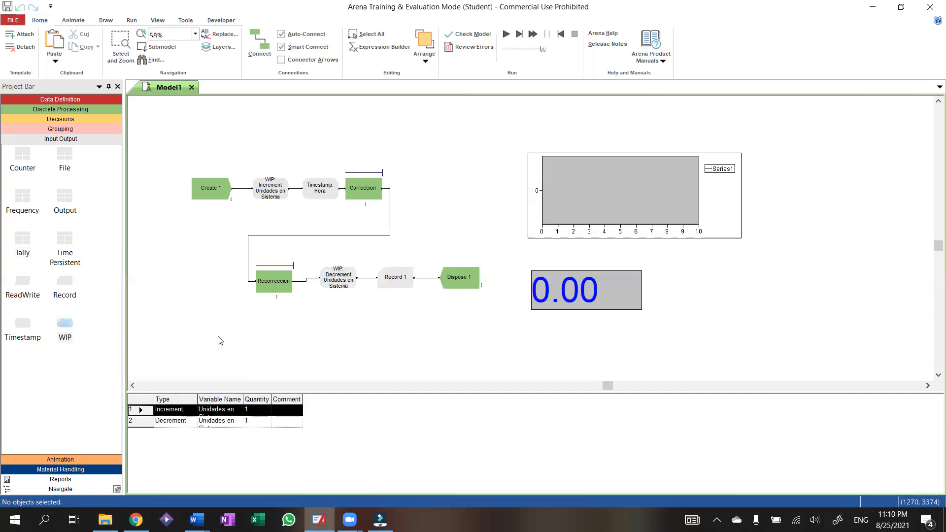
Check that the WIP module after Create 1 uses the Increment type for Unidades en Sistema.
double_click(285, 190)
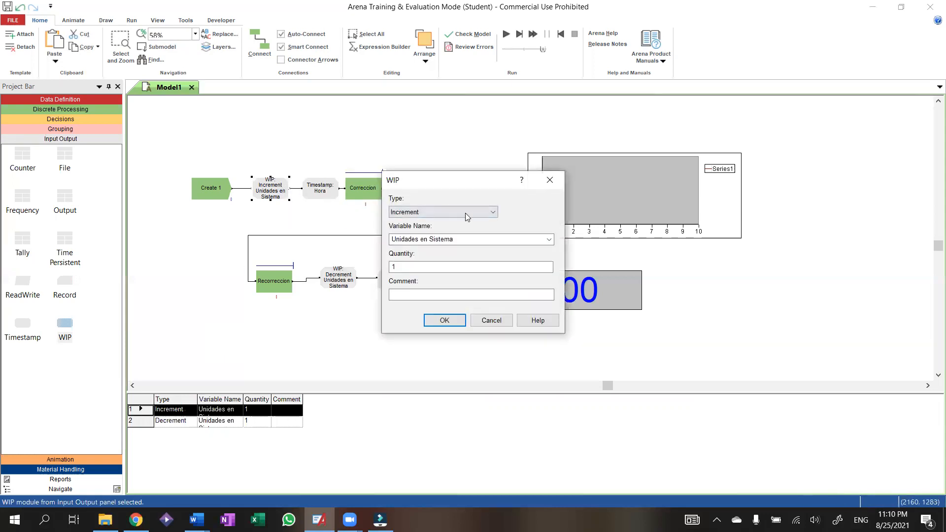
click(414, 212)
click(423, 221)
click(445, 321)
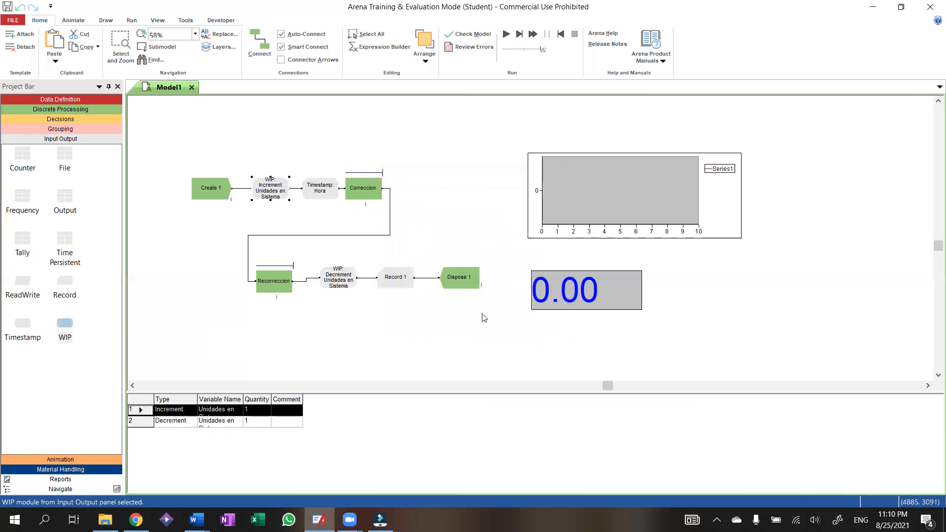
Check that the WIP module before Record 1 uses the Decrement type for Unidades en Sistema.
double_click(345, 279)
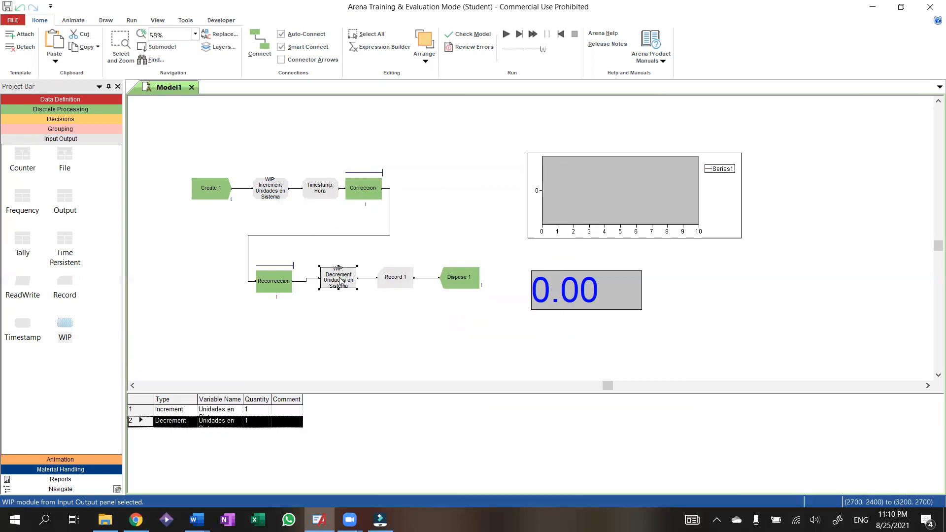
click(440, 212)
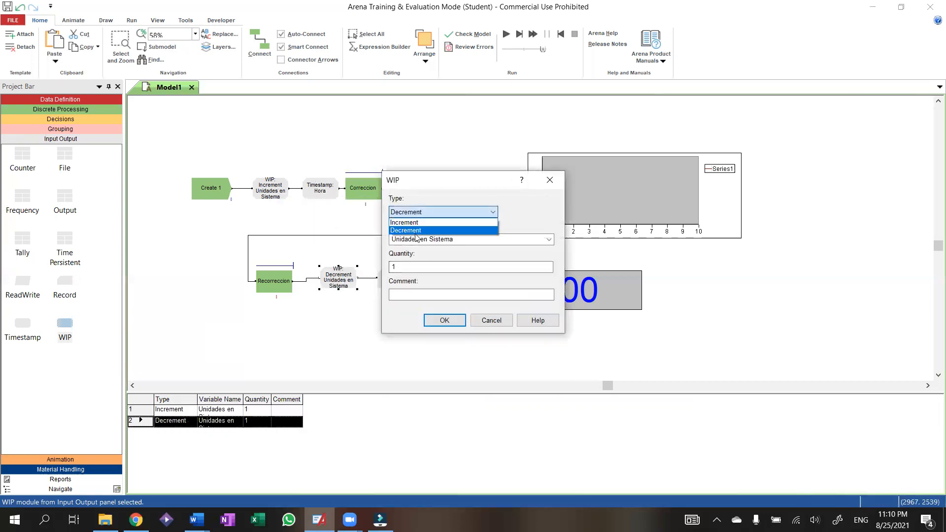
click(423, 230)
click(444, 320)
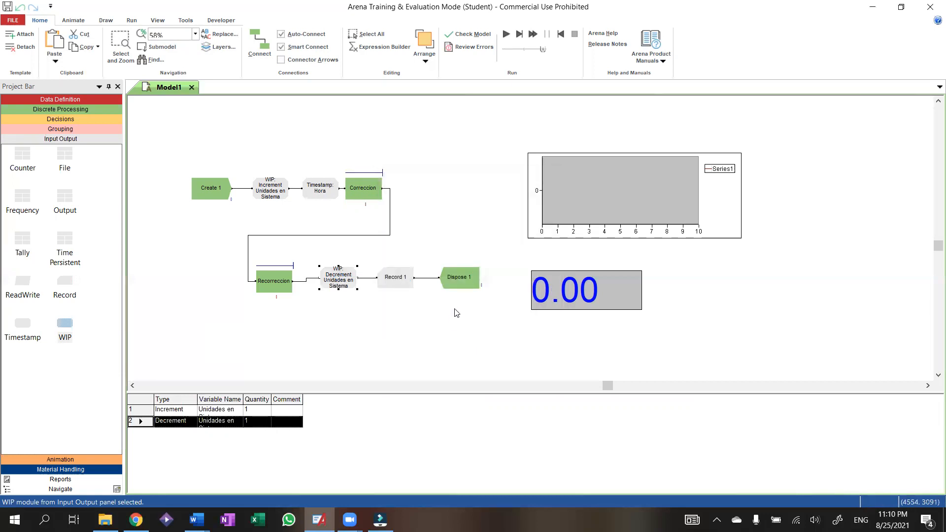
Move the Unidades en Sistema variable display slightly up, closer to the plot above it.
drag(589, 305, 592, 295)
drag(586, 295, 587, 294)
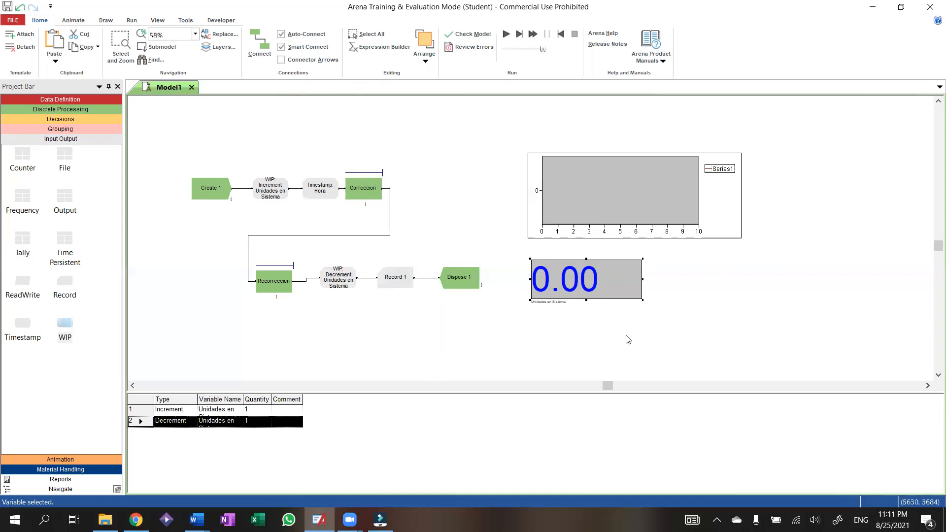
Review the expression choices and settings offered for a new Variable display.
click(73, 20)
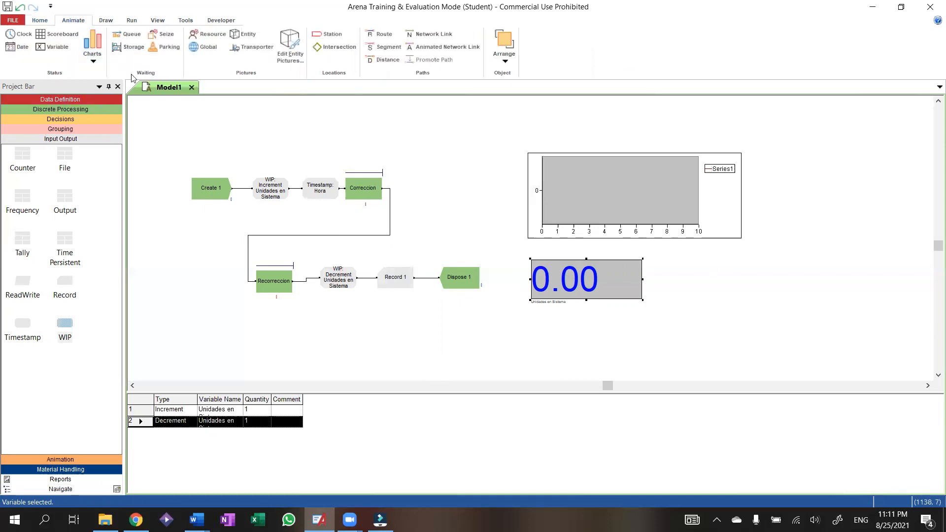
click(58, 47)
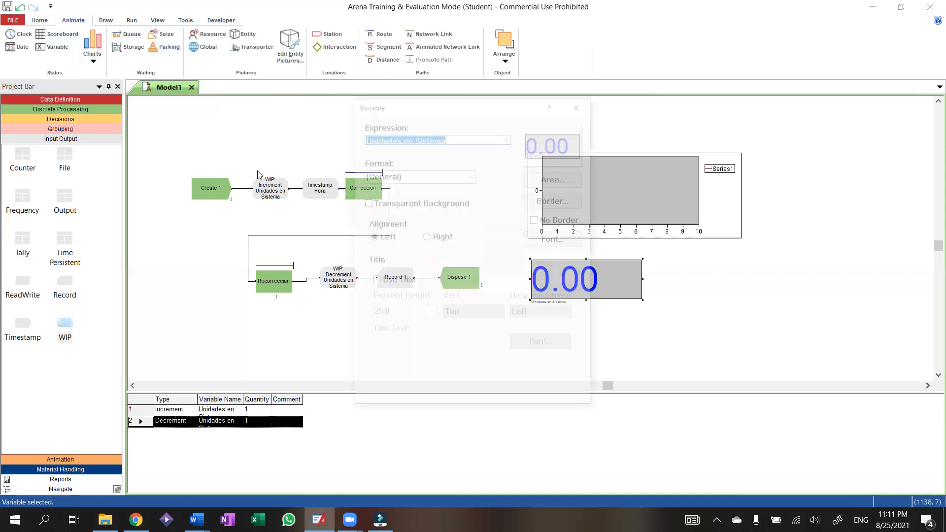
click(389, 123)
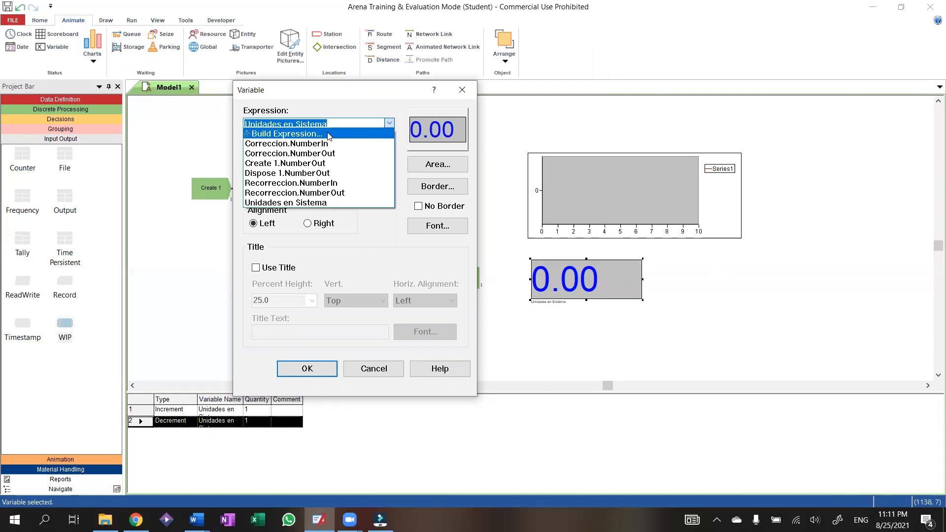
click(341, 104)
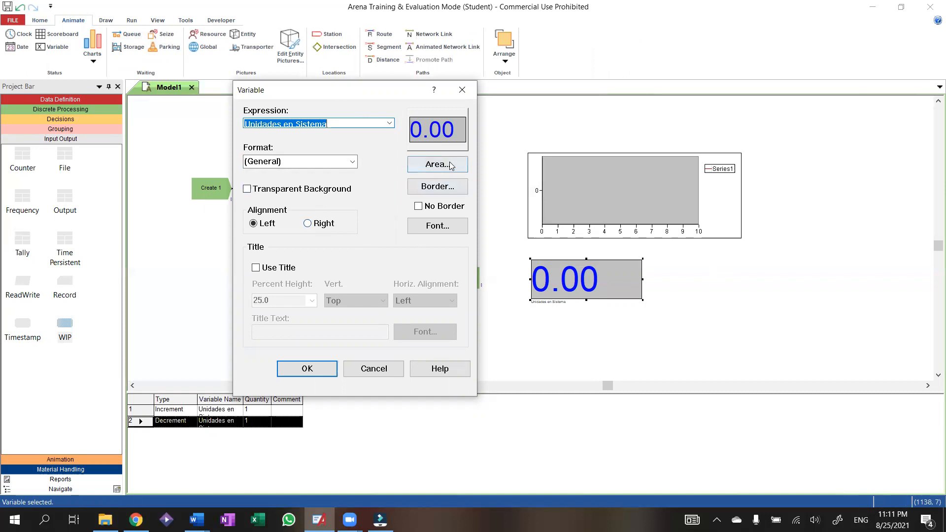
click(308, 367)
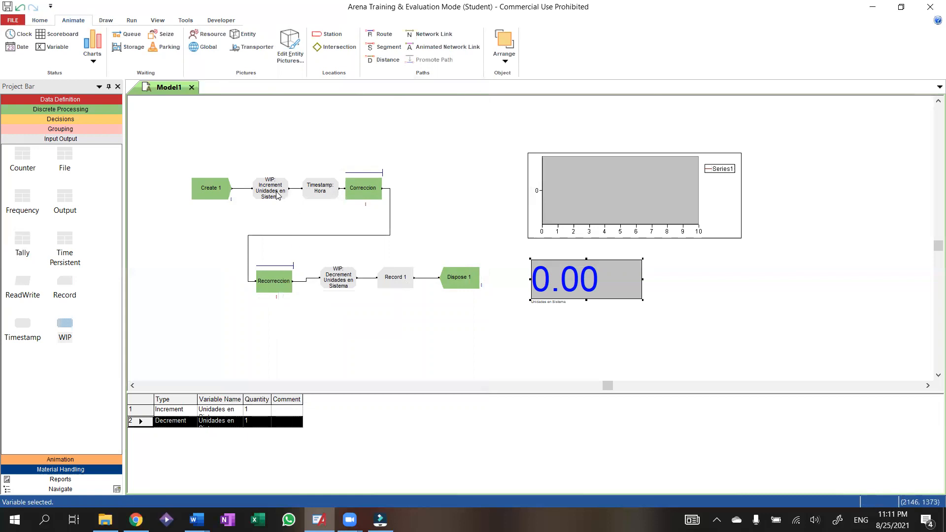
Check the attribute name used by the Timestamp module.
double_click(325, 195)
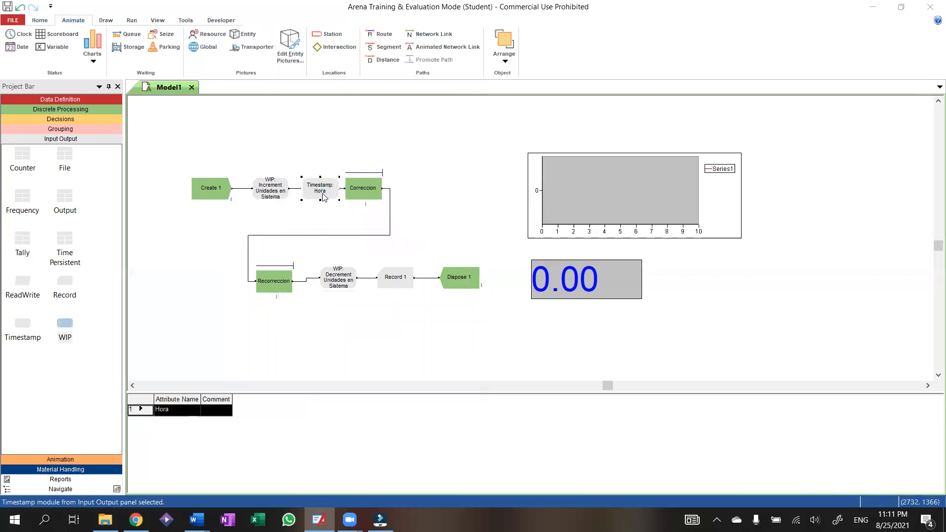
drag(421, 207, 289, 162)
click(307, 177)
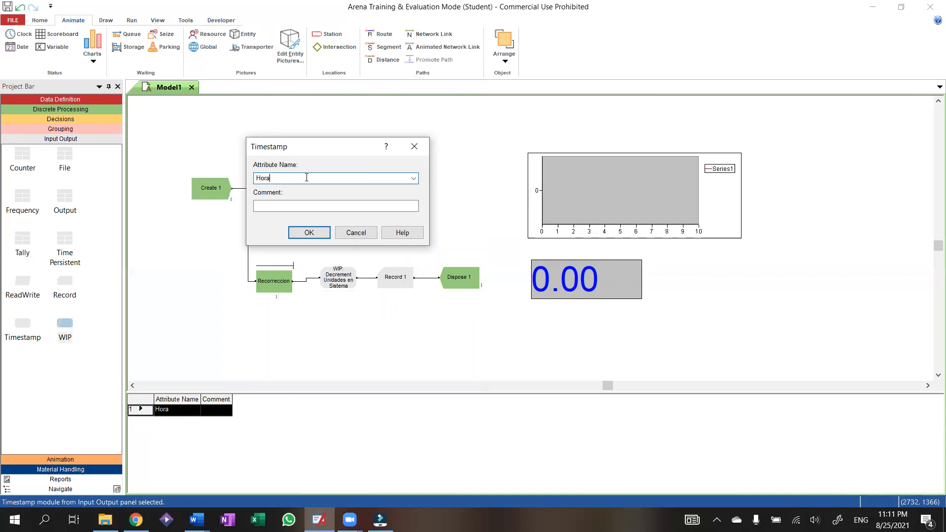
double_click(308, 179)
click(309, 232)
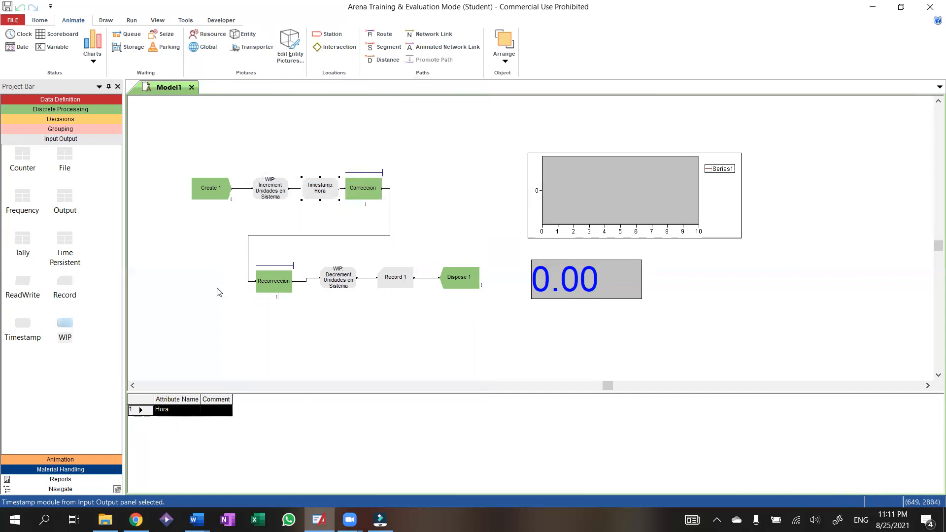
Start another statistic definition in the Record 1 module and review the available statistic types.
double_click(395, 279)
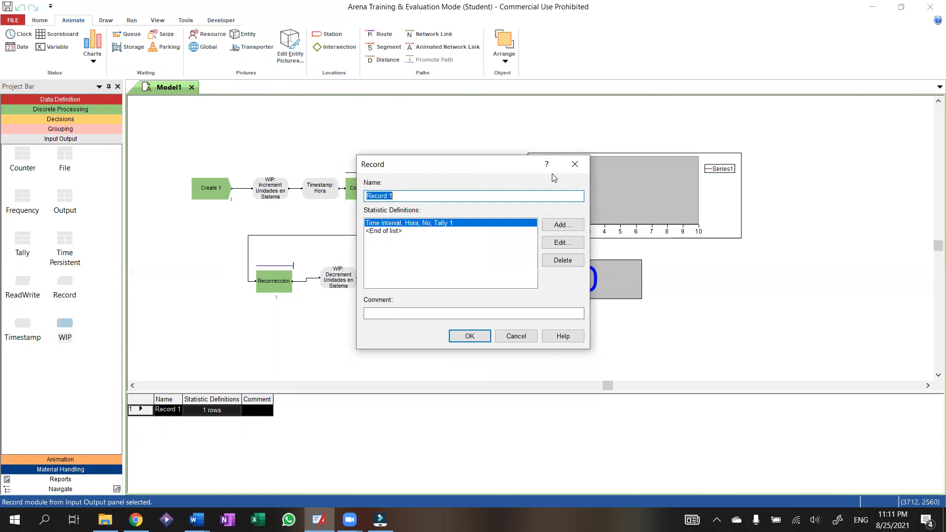
click(574, 225)
drag(472, 183, 413, 167)
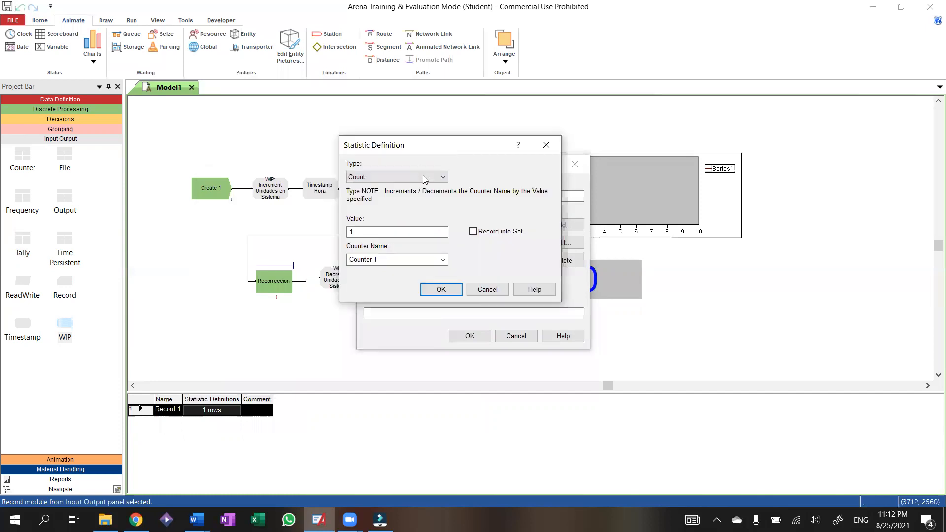
click(424, 177)
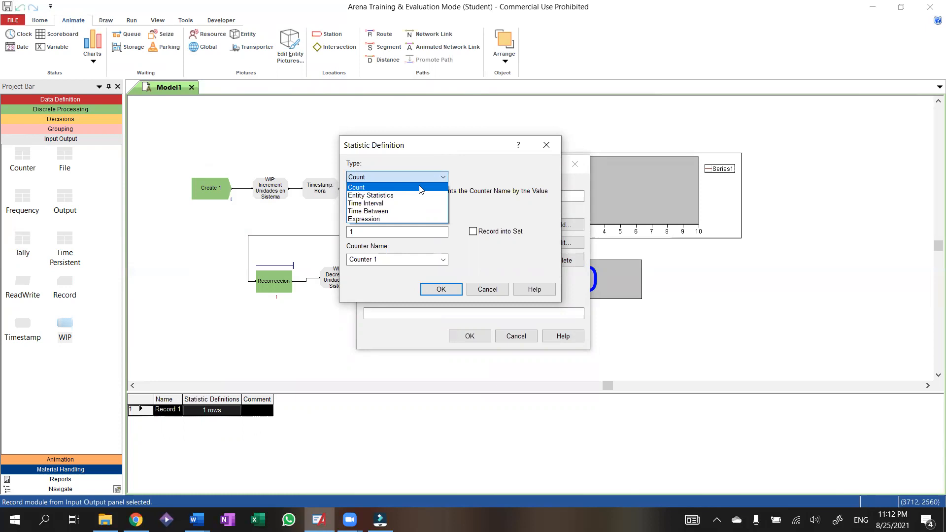
click(422, 188)
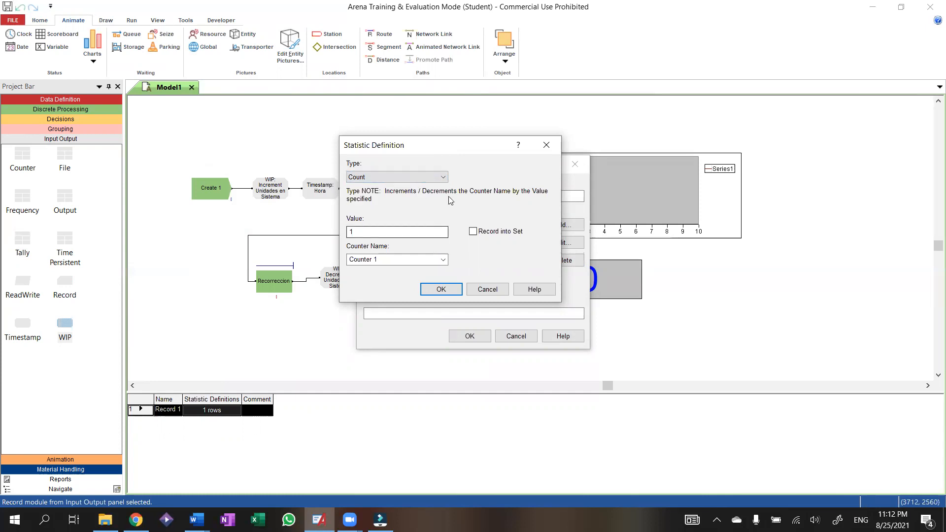
click(440, 178)
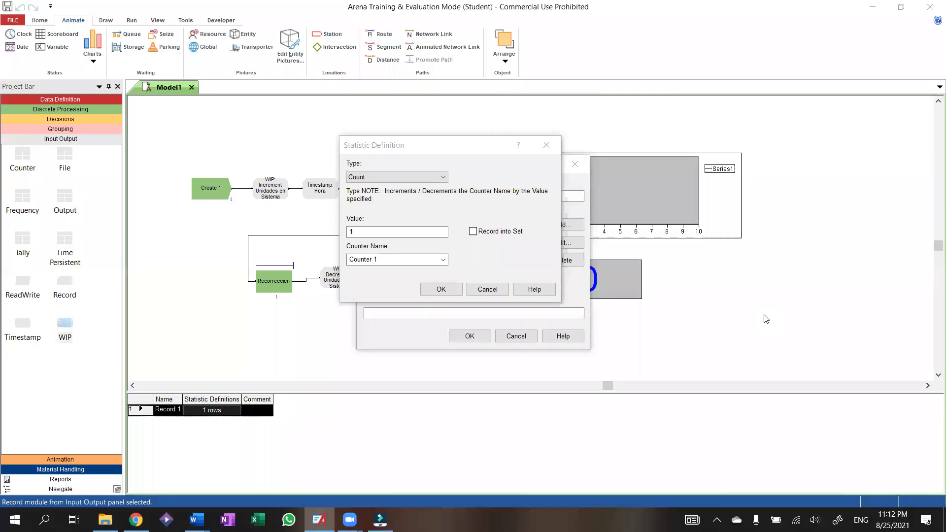
click(442, 158)
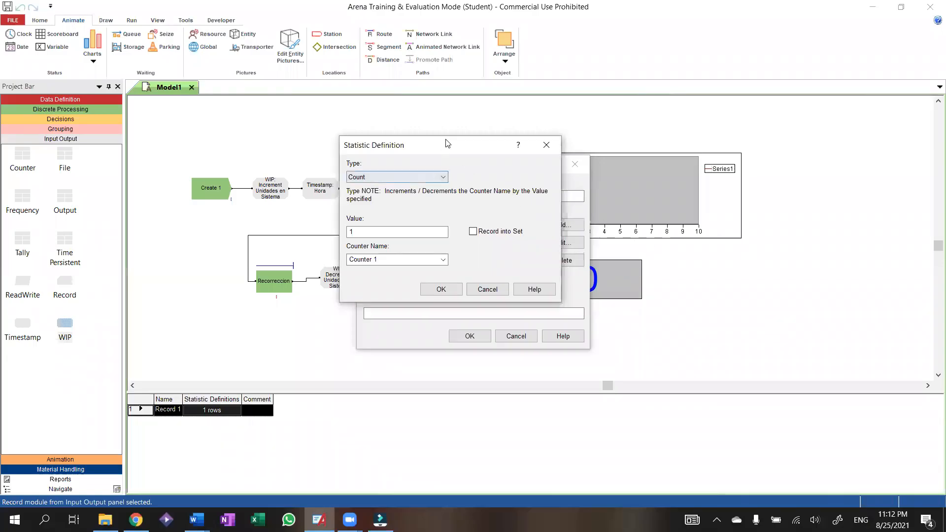
click(453, 163)
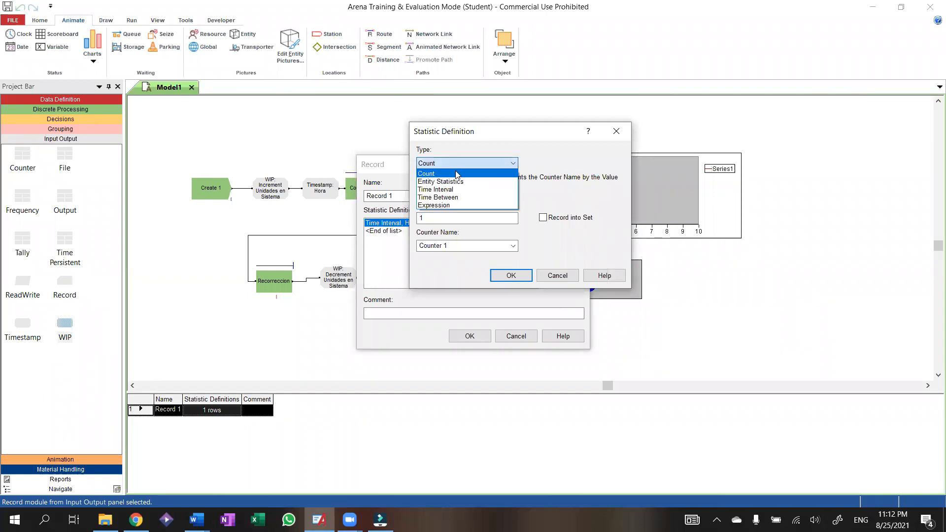
Define the new Record 1 statistic as Time Interval with attribute Hora and tally name Tally 1.
click(500, 190)
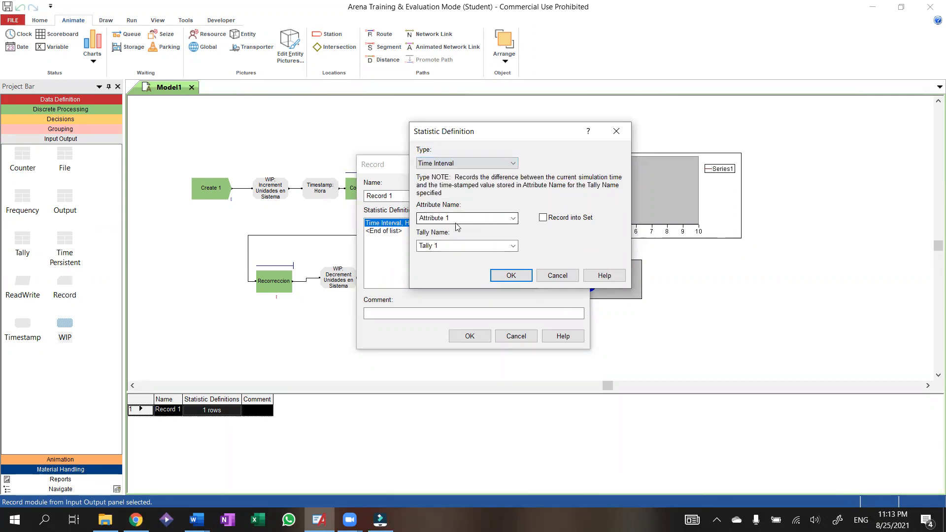
click(506, 220)
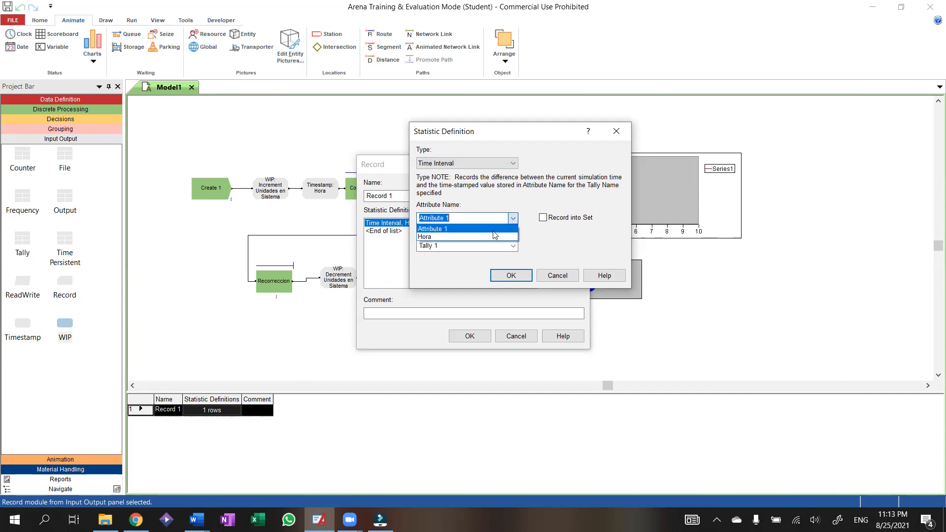
click(495, 238)
key(Tab)
click(457, 247)
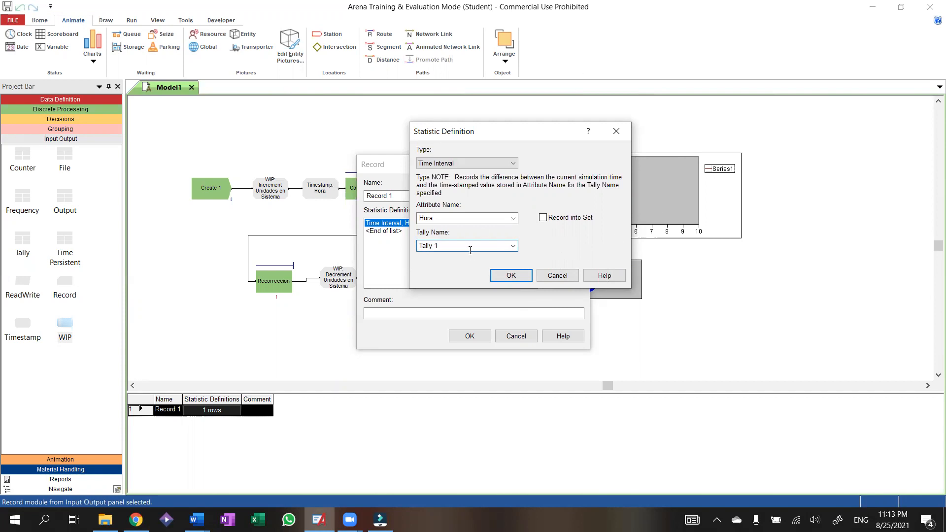
click(498, 275)
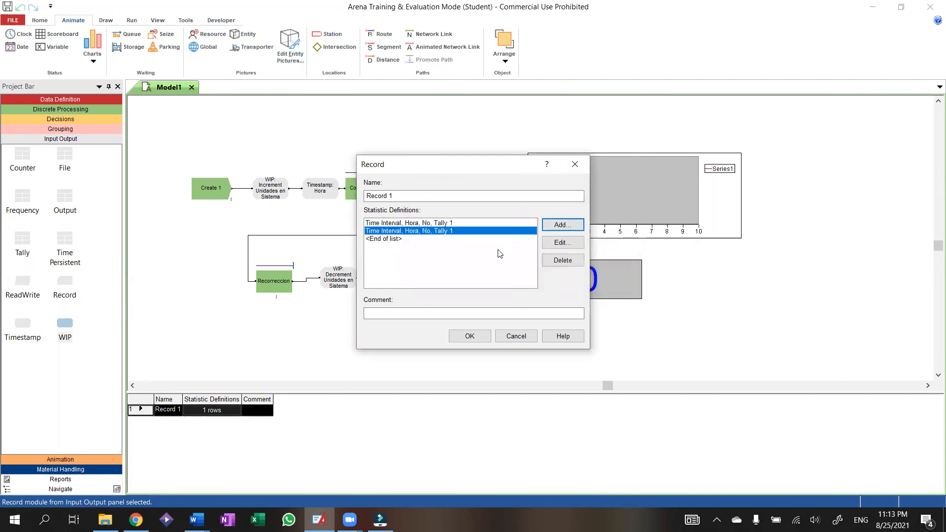
Delete the duplicate Time Interval statistic from Record 1 and accept the module's settings.
click(558, 264)
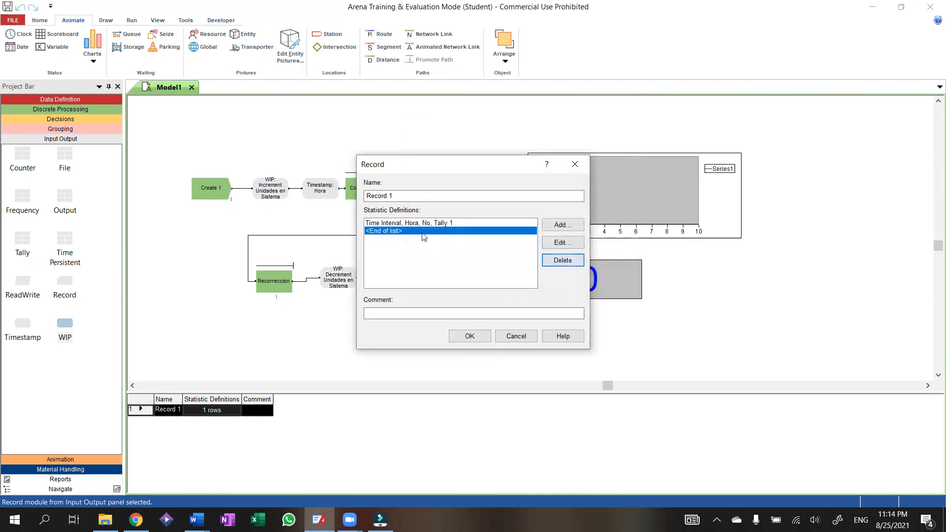
click(470, 336)
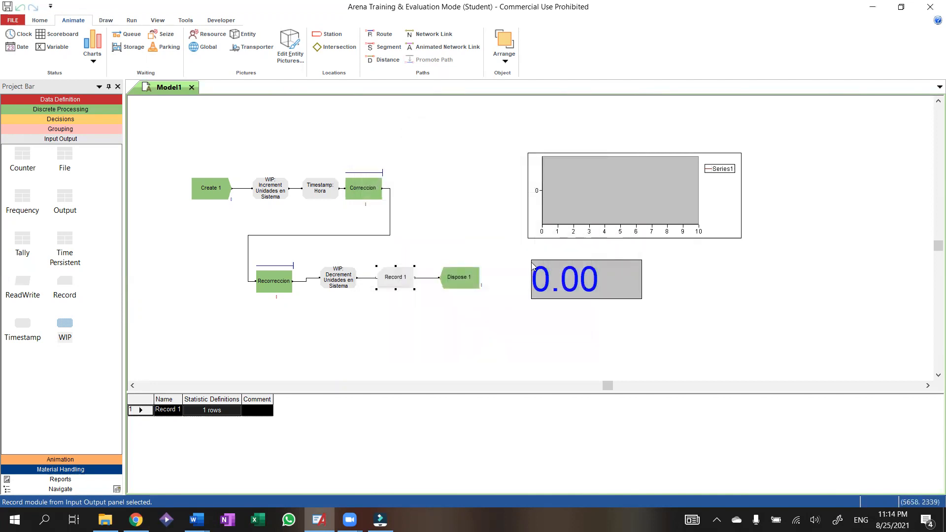
click(585, 282)
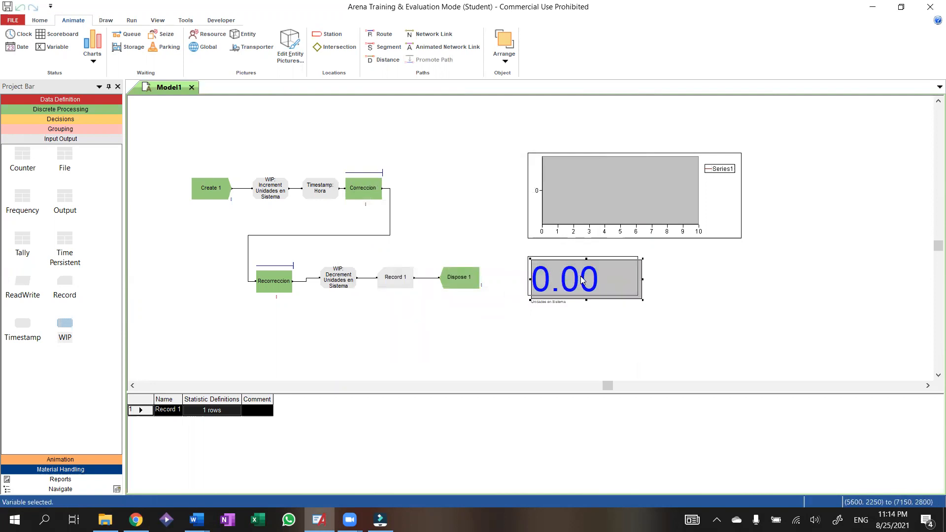
drag(150, 134, 216, 187)
drag(484, 318, 490, 328)
click(498, 342)
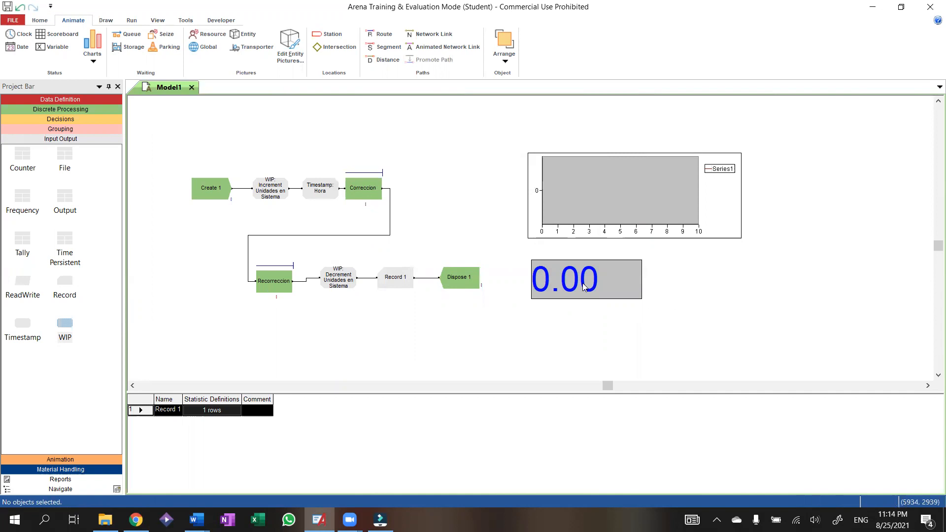
Delete the existing plot above the variable display.
click(616, 213)
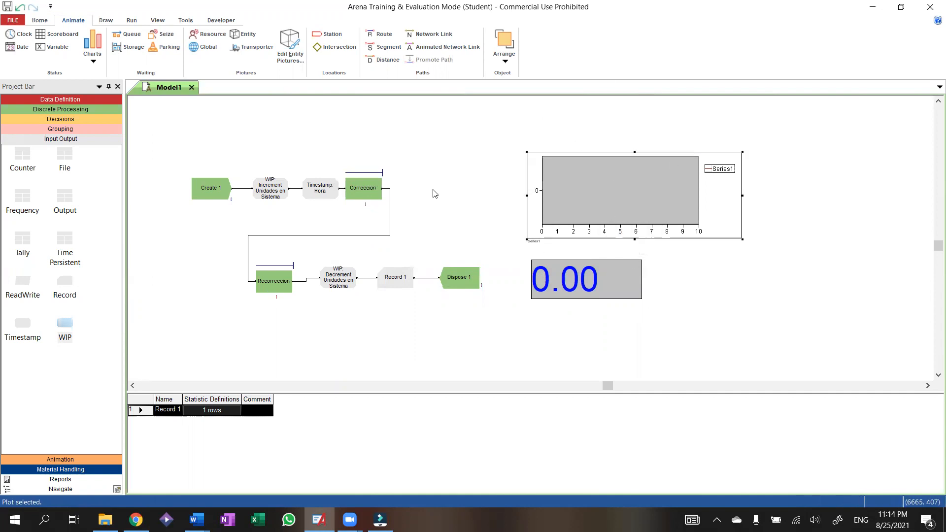
key(Delete)
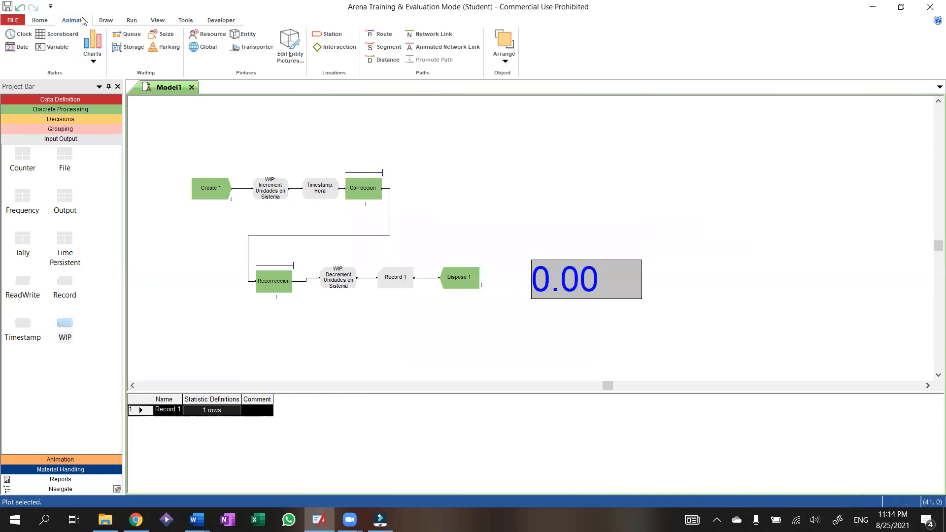
Create a new plot with one data series, Series1, using the expression Unidades en Sistema.
click(94, 62)
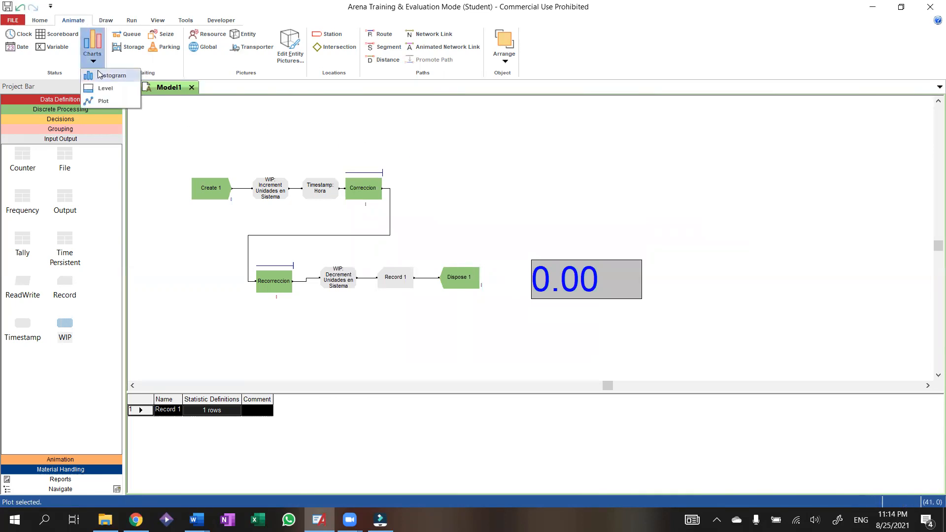
click(103, 102)
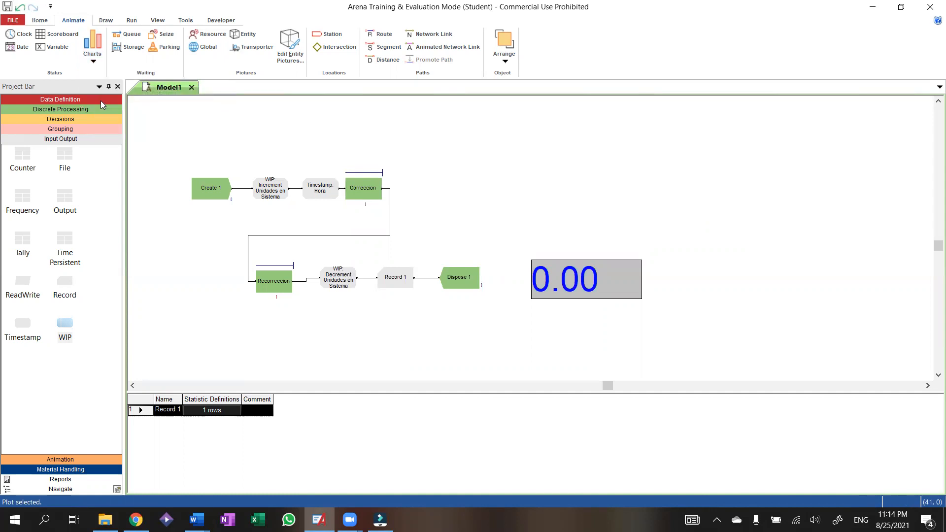
drag(442, 123, 390, 104)
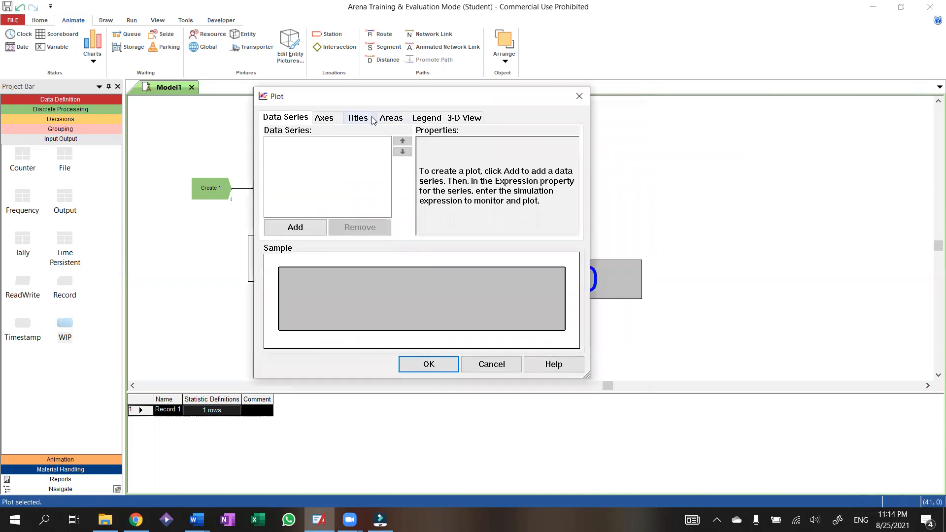
click(295, 227)
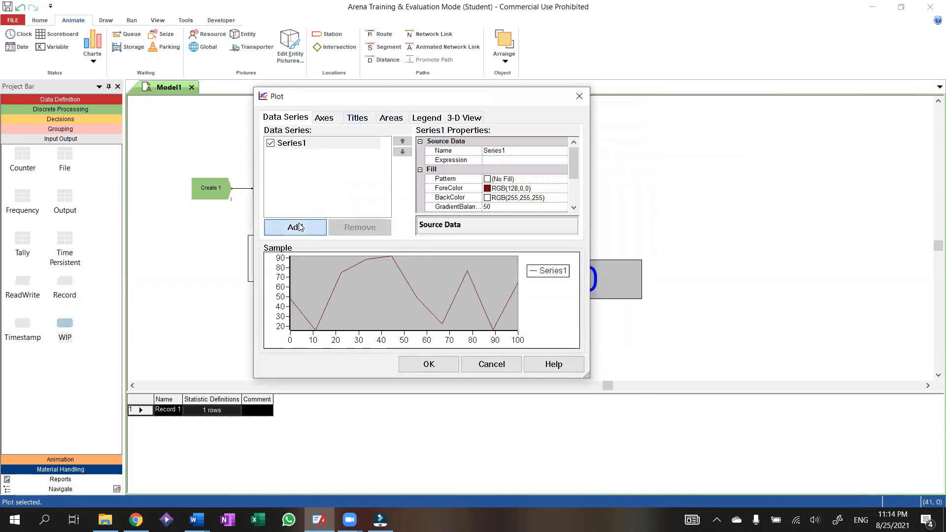
click(532, 162)
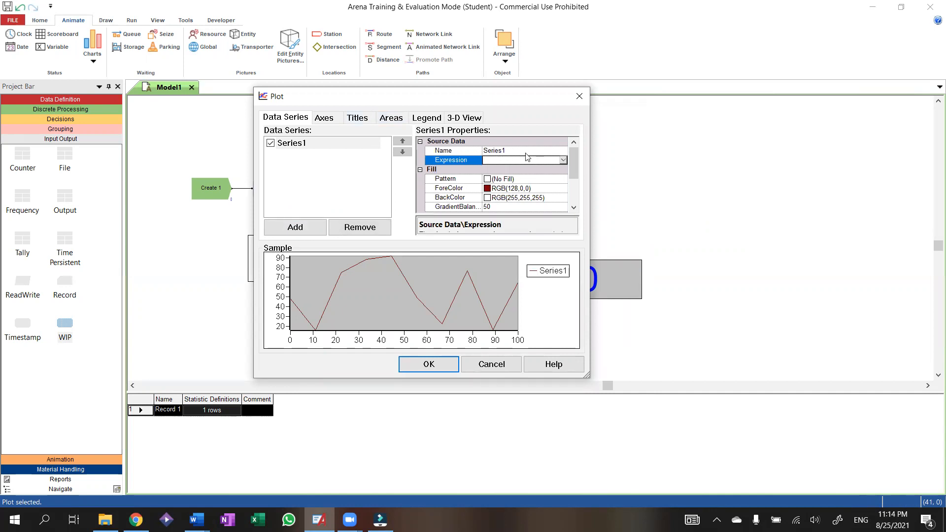
click(562, 160)
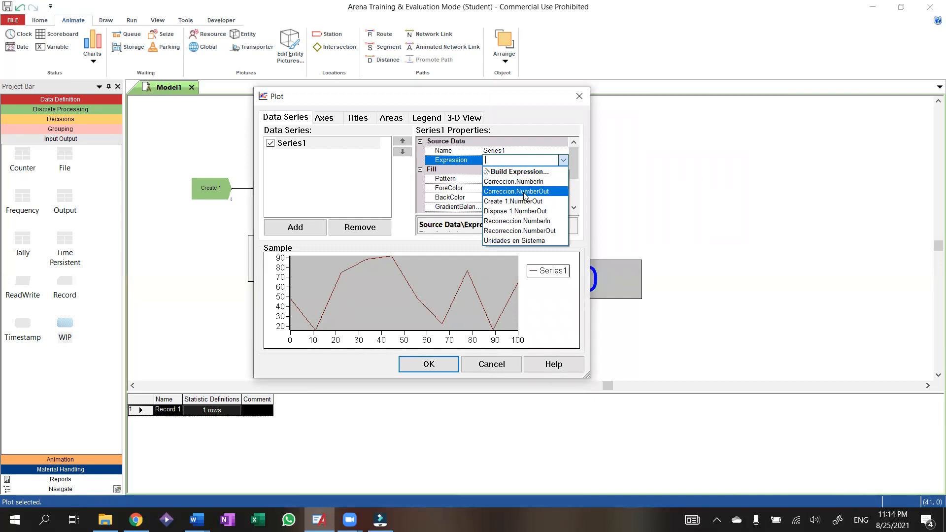
click(545, 240)
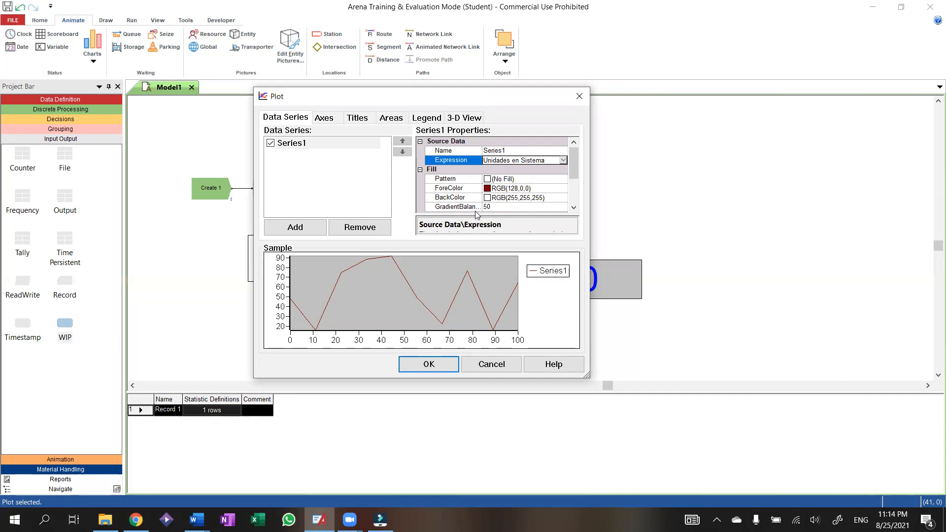
Set the plot's Time (X) axis scale to a maximum of 10 and a major increment of 1.
click(332, 117)
click(309, 144)
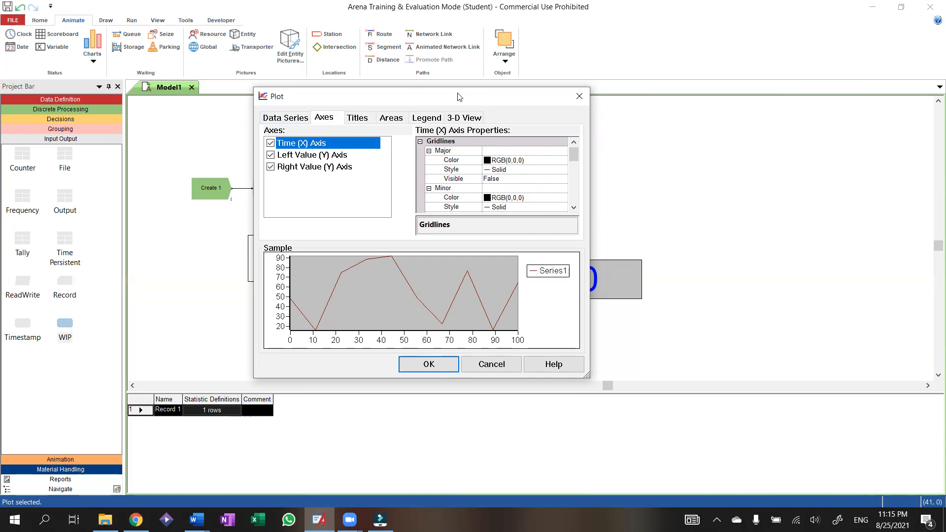
drag(455, 97, 579, 70)
drag(697, 127, 707, 164)
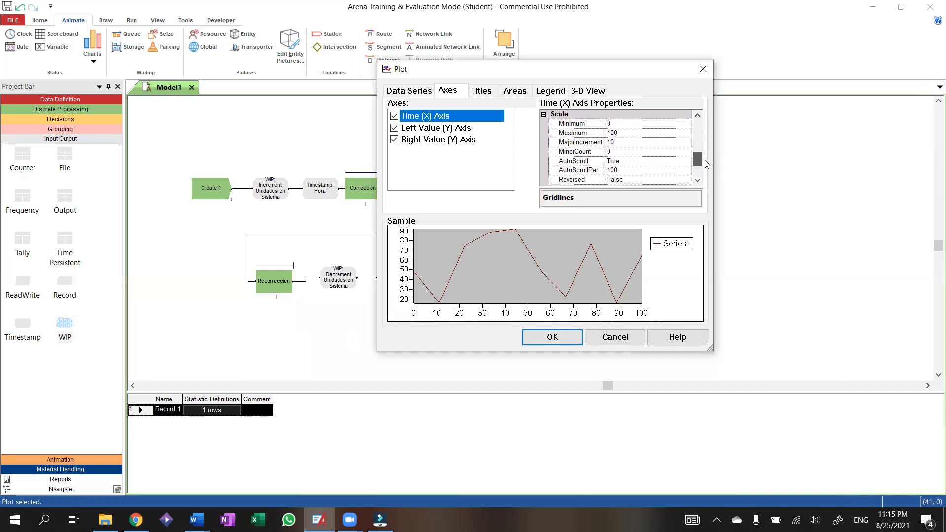
click(622, 133)
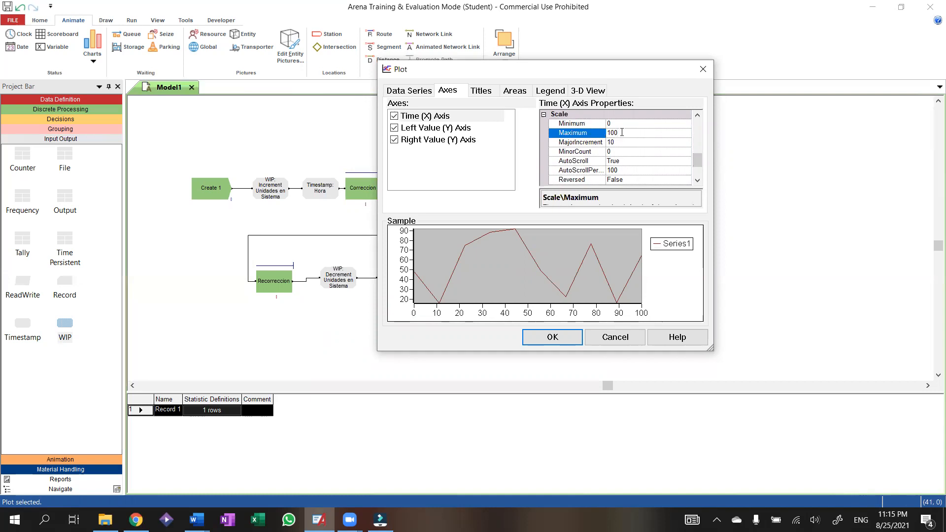
click(630, 142)
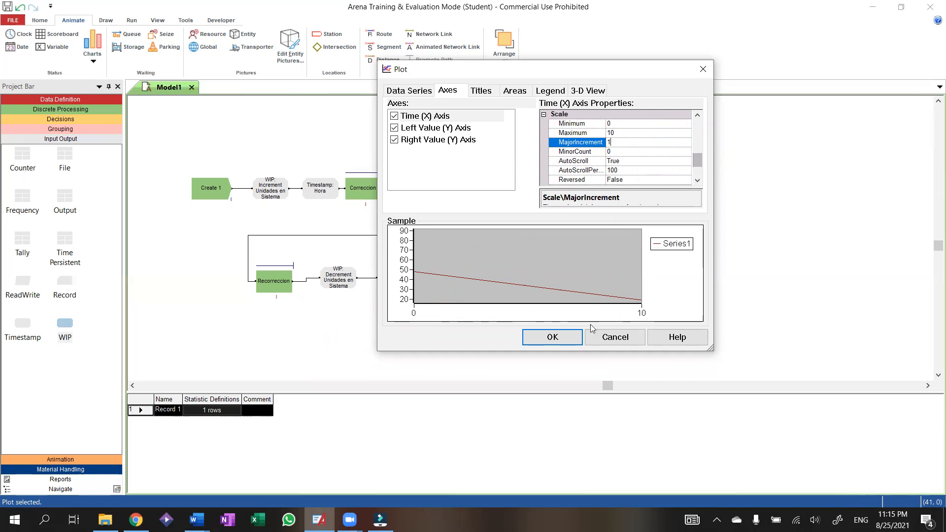
Accept the plot settings and place the plot directly above the variable display.
click(552, 338)
click(495, 139)
click(698, 234)
drag(590, 187, 594, 200)
click(759, 209)
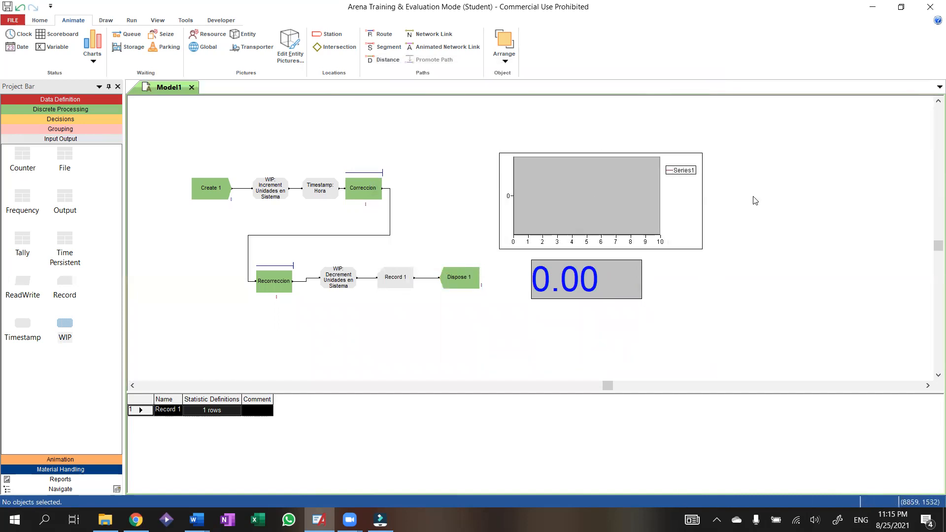
Open the run setup's project parameters and switch Costing statistics collection off and back on.
click(132, 20)
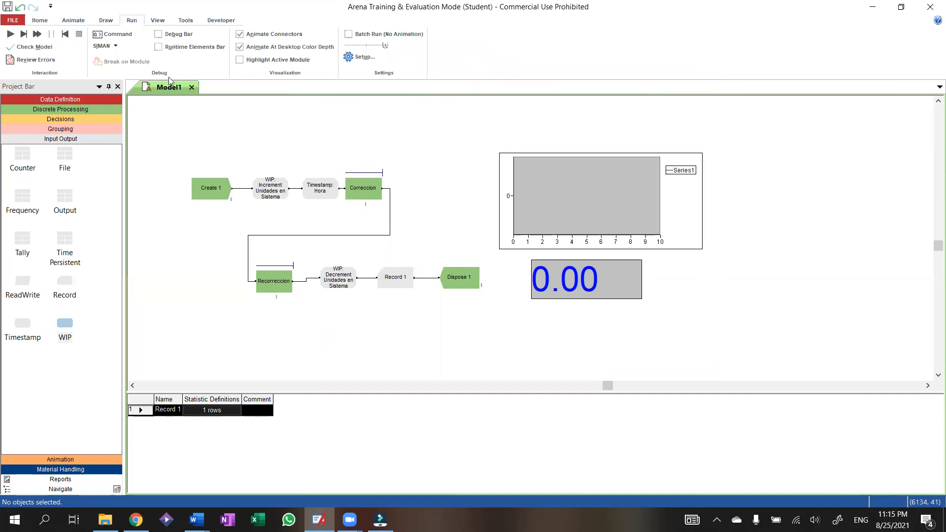
click(349, 57)
drag(470, 88, 487, 68)
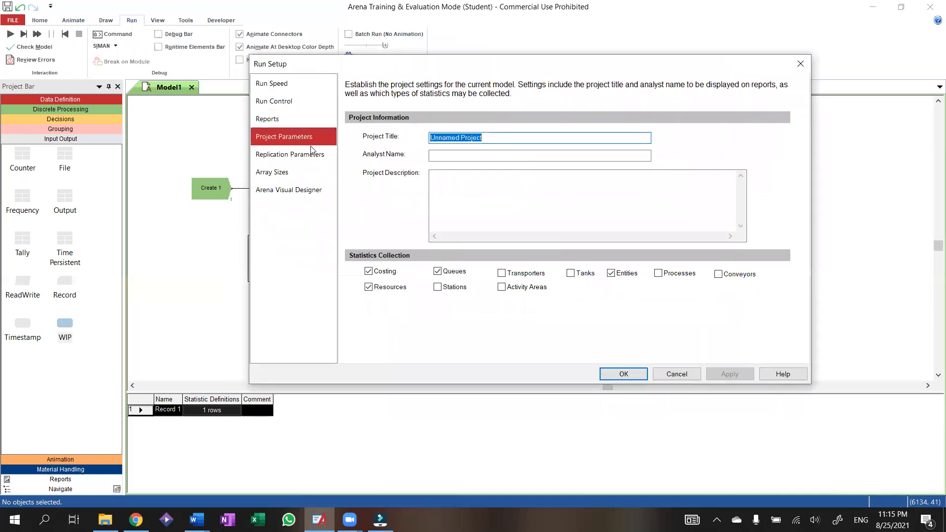
click(380, 272)
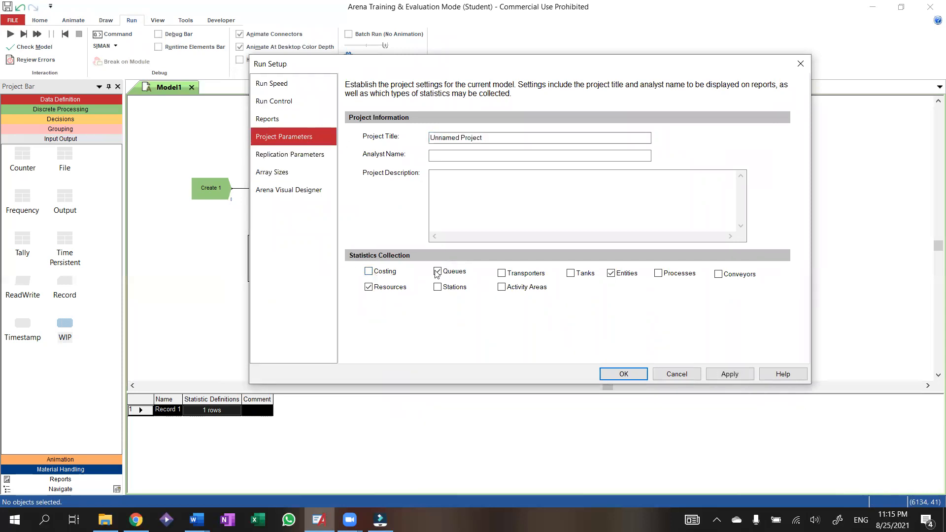
click(371, 274)
Set the number of replications to 3 in the replication parameters.
click(291, 155)
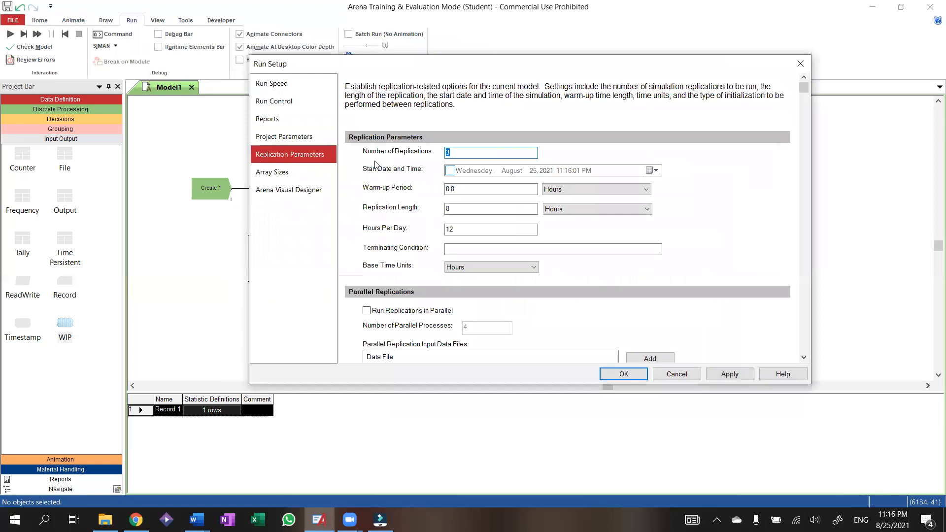
key(BackSpace)
text(3)
Set the replication length's time unit to Hours and accept the run setup.
click(457, 209)
key(Tab)
key(shift+Tab)
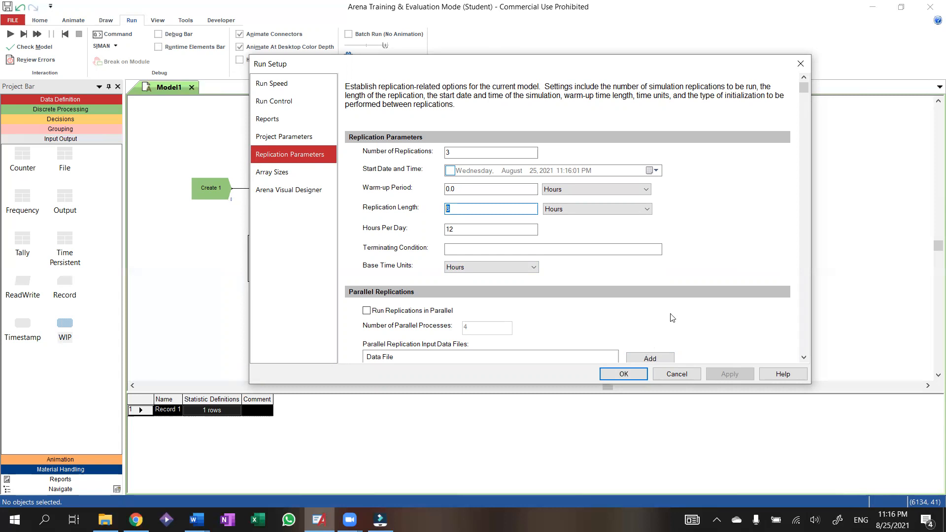
click(597, 210)
click(592, 219)
click(595, 209)
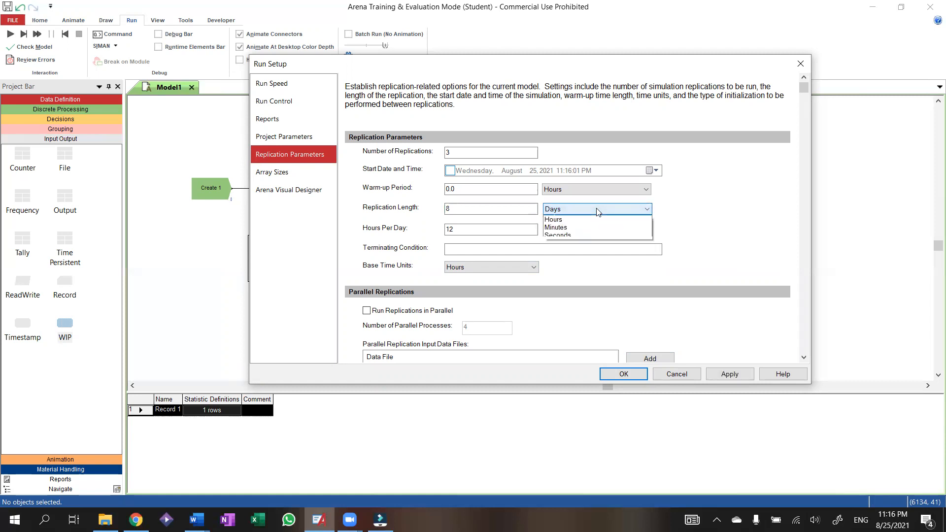
click(592, 227)
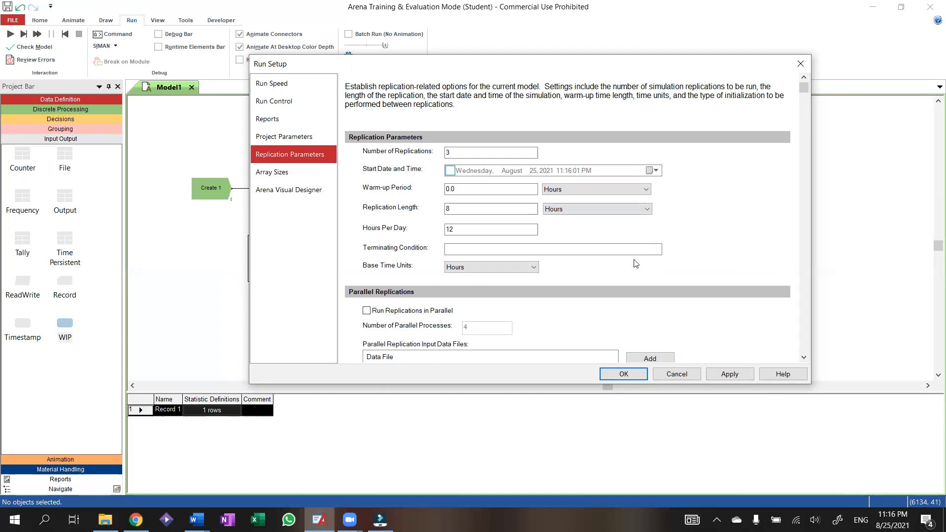
click(624, 374)
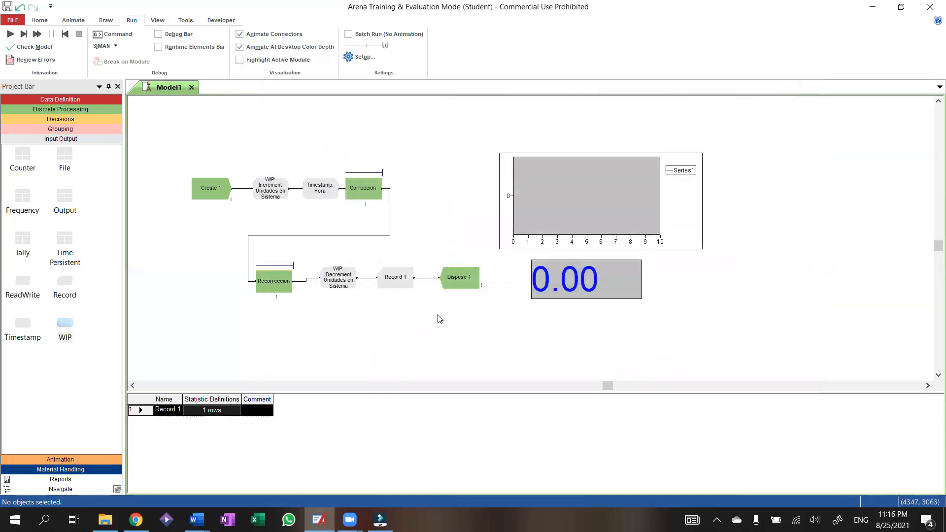
Run the simulation with a slower animation speed, decline the results report and end the run.
click(69, 22)
click(39, 20)
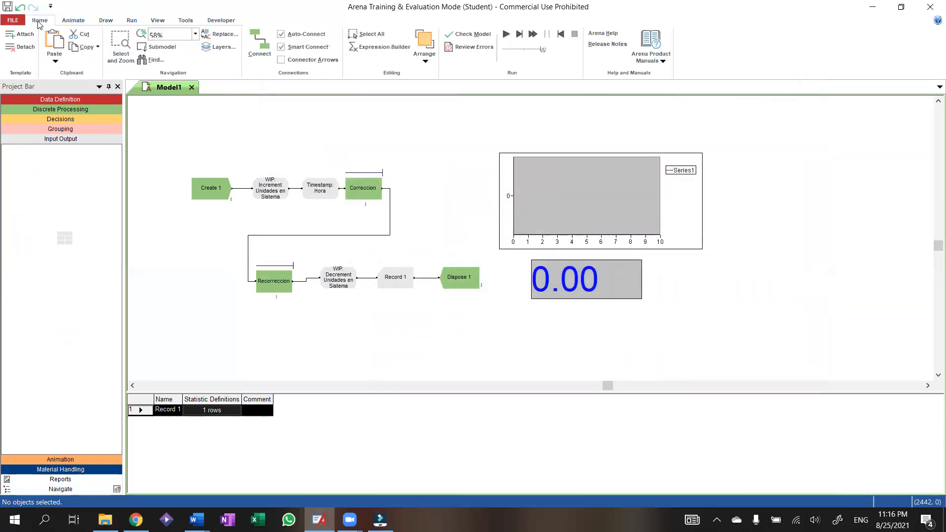
click(507, 34)
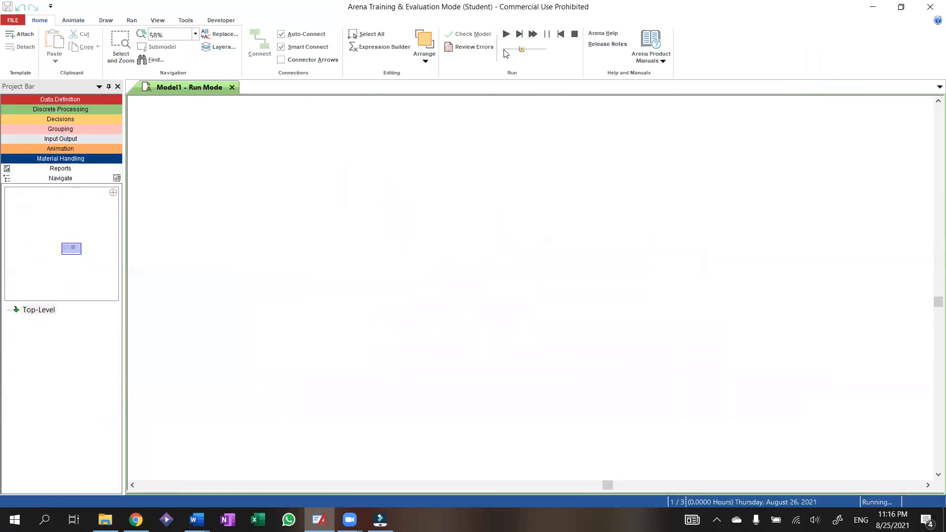
drag(518, 50, 509, 49)
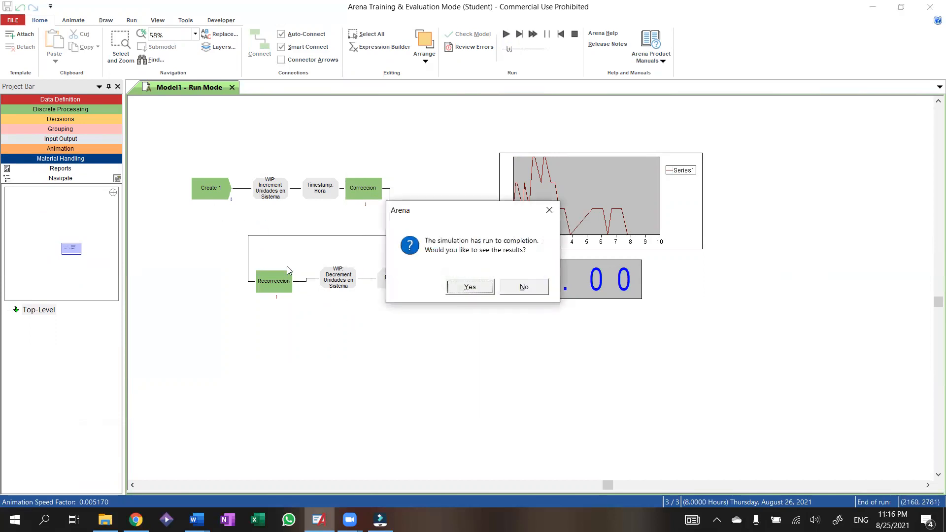
click(524, 287)
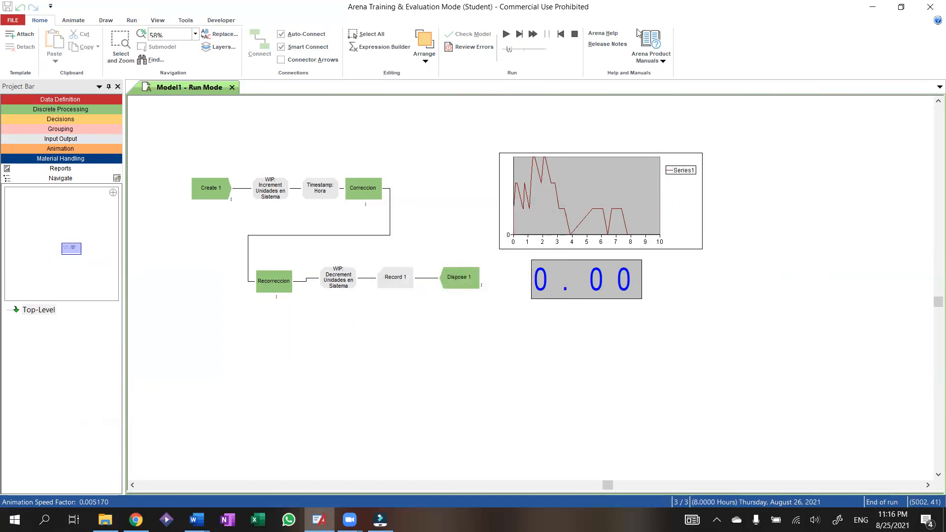
click(574, 34)
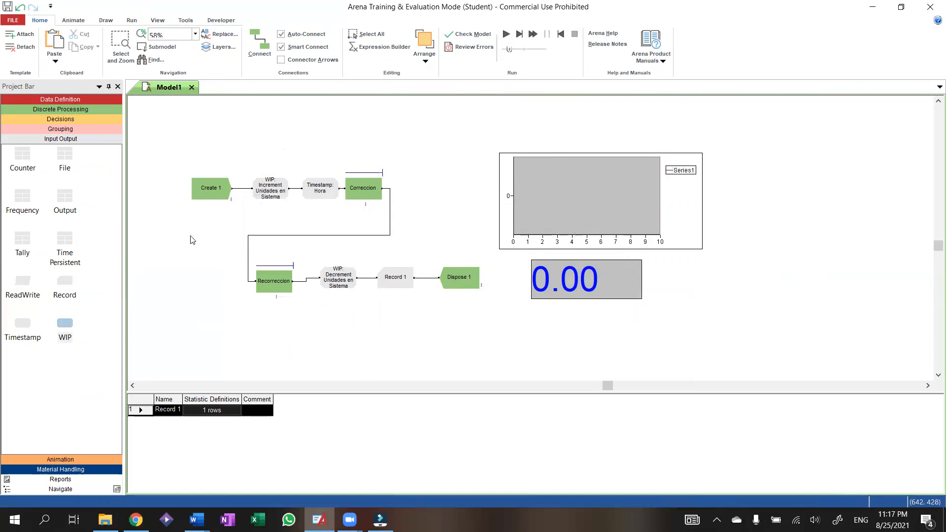
Run the simulation again, raise the animation speed to finish it and open the results report.
click(581, 285)
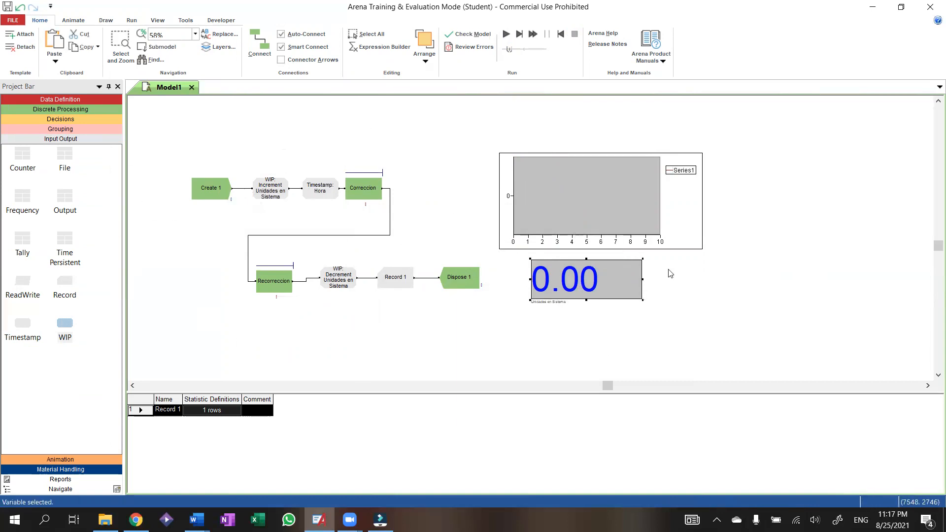
click(558, 339)
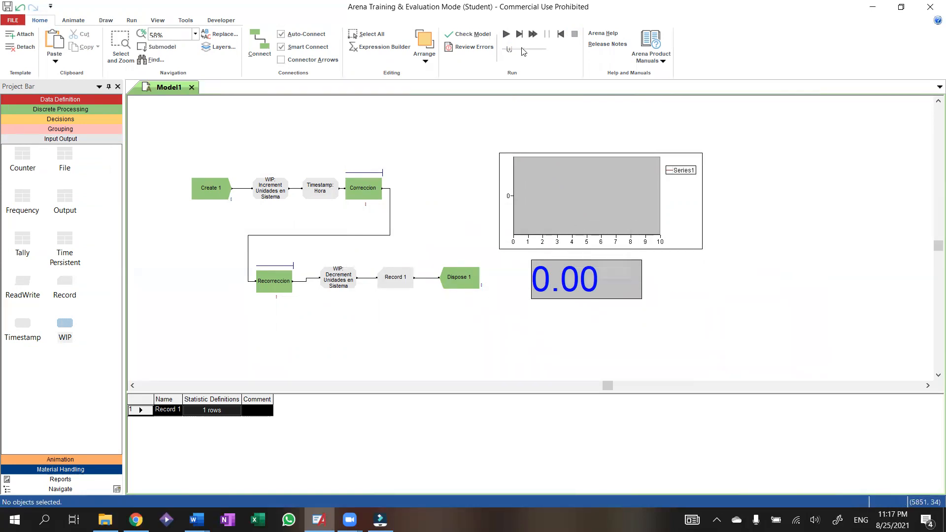
click(507, 34)
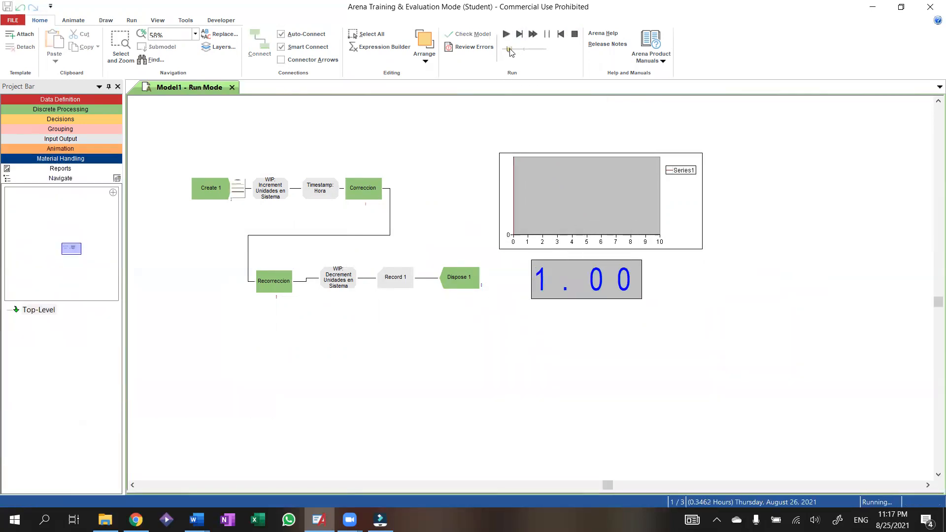
drag(510, 52, 513, 53)
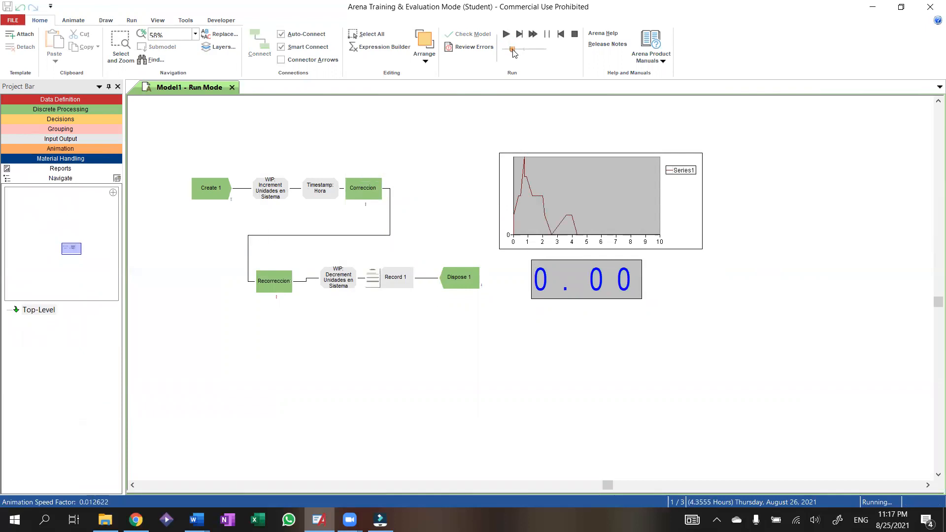
drag(513, 52, 547, 52)
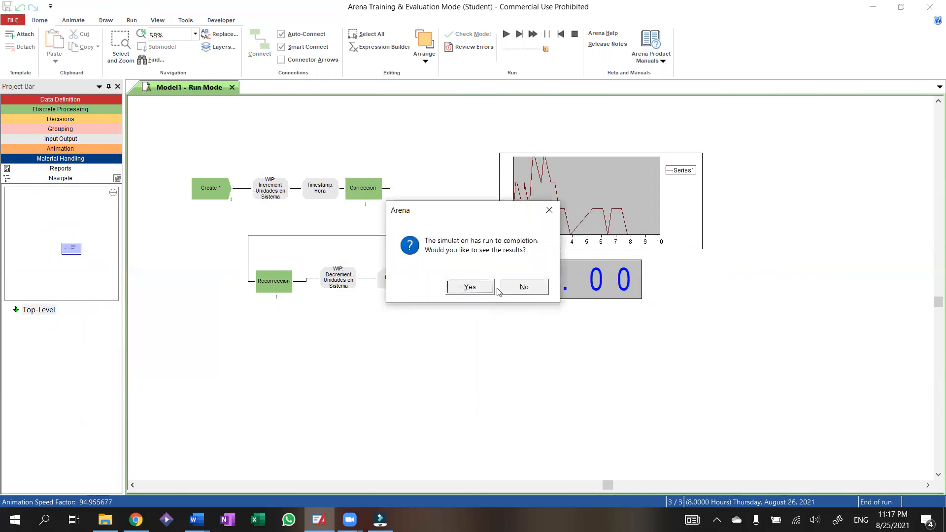
click(470, 287)
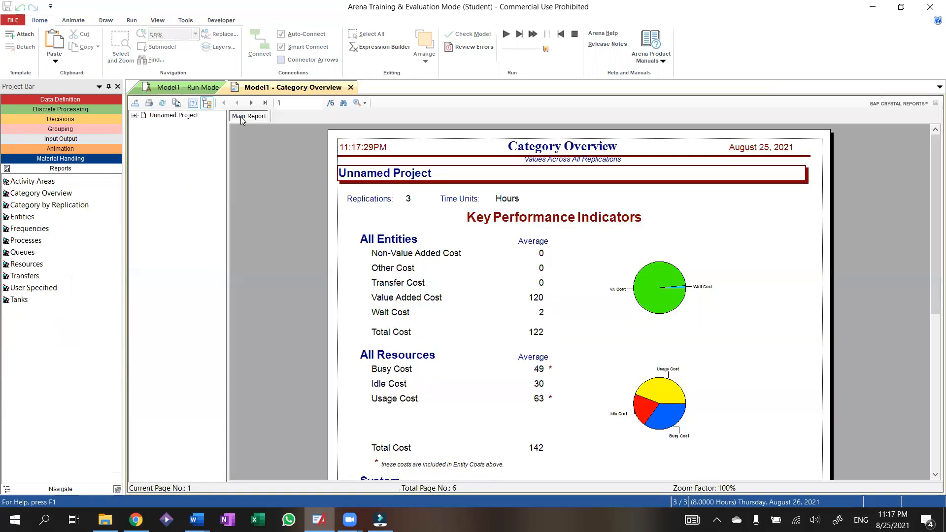
Expand the Unnamed Project report outline and examine the key performance indicators for entities, resources and system in the Category Overview.
scroll(509, 265, down, 2)
scroll(507, 265, up, 2)
click(134, 116)
scroll(611, 271, down, 1)
scroll(671, 301, up, 1)
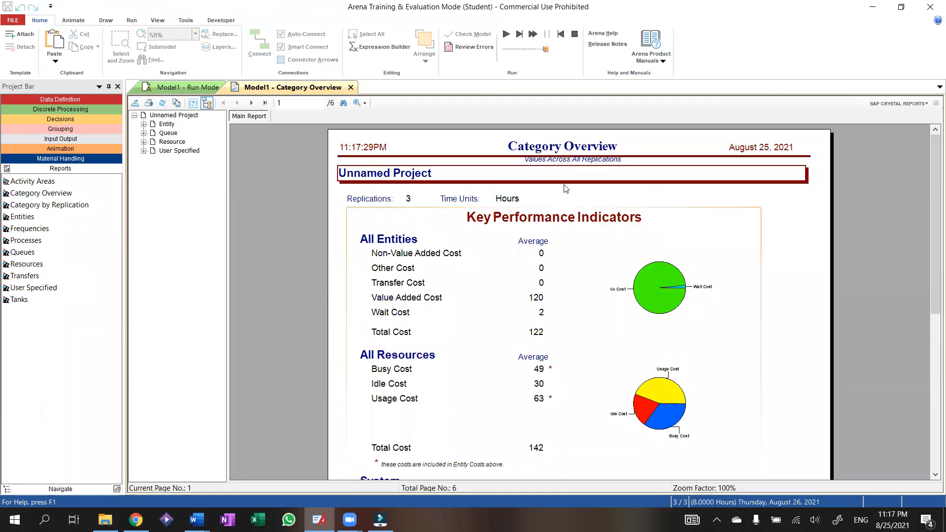
scroll(613, 232, down, 1)
scroll(607, 227, up, 1)
scroll(703, 238, down, 1)
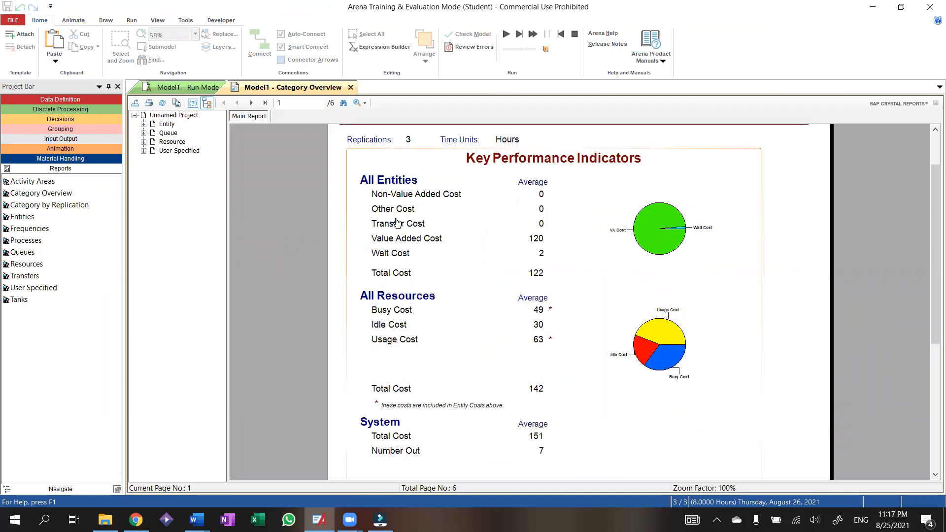
scroll(466, 291, down, 2)
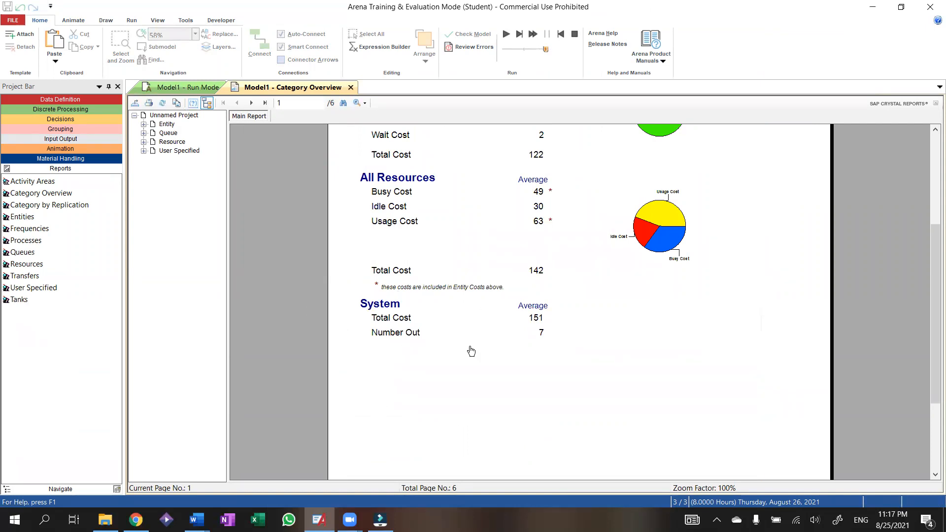
scroll(488, 350, up, 3)
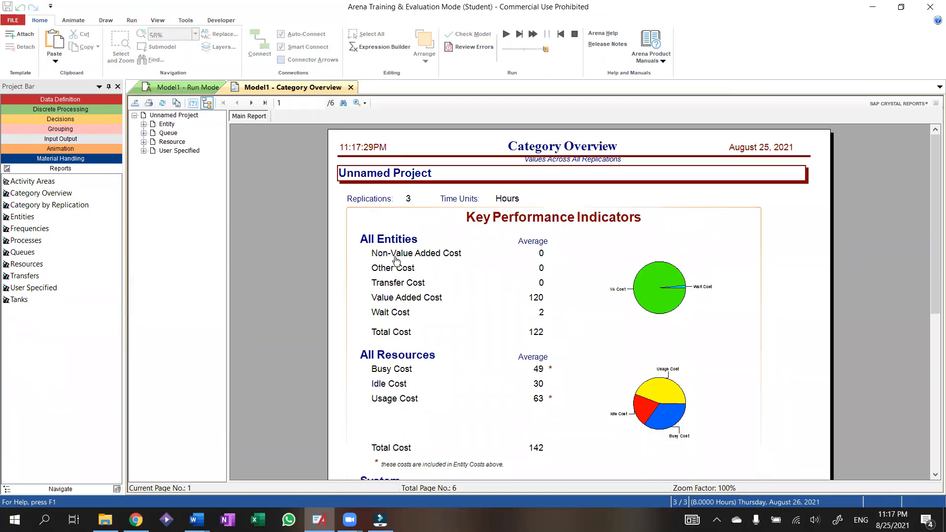
Open the Key Performance Indicators summary and examine the All Entities cost averages, including Wait Cost and Non-Value Added Cost.
double_click(389, 300)
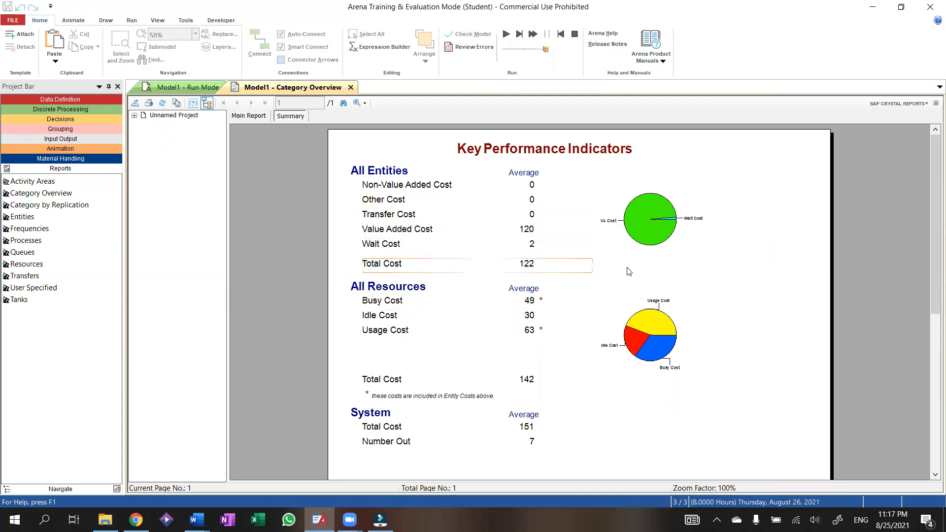
click(530, 247)
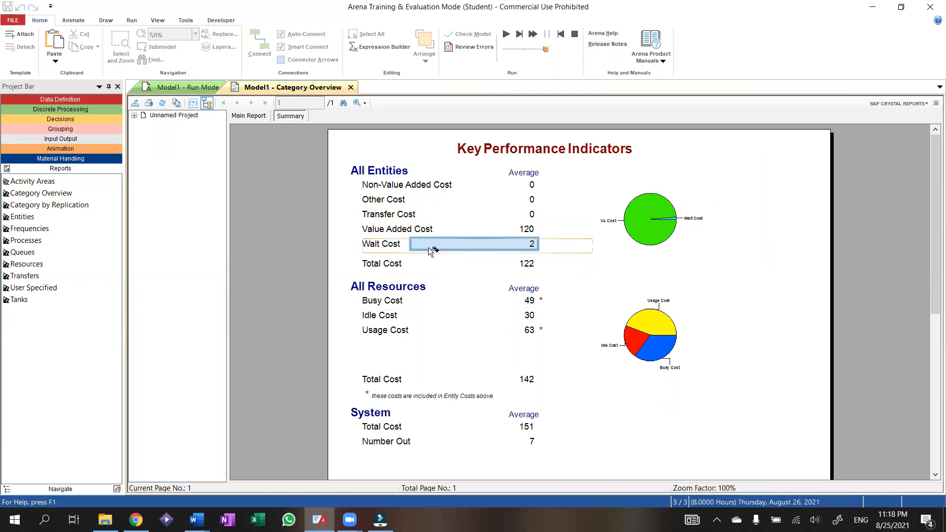
click(383, 246)
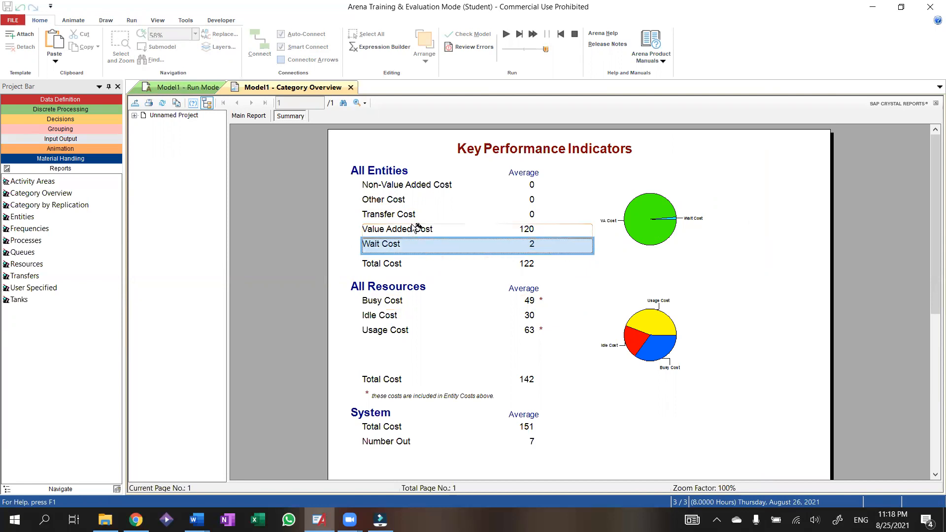
click(441, 186)
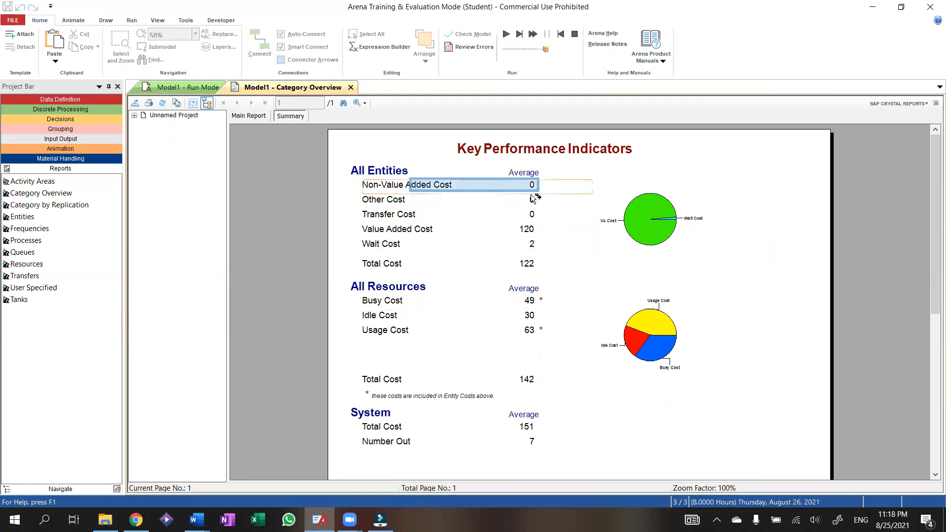
click(612, 174)
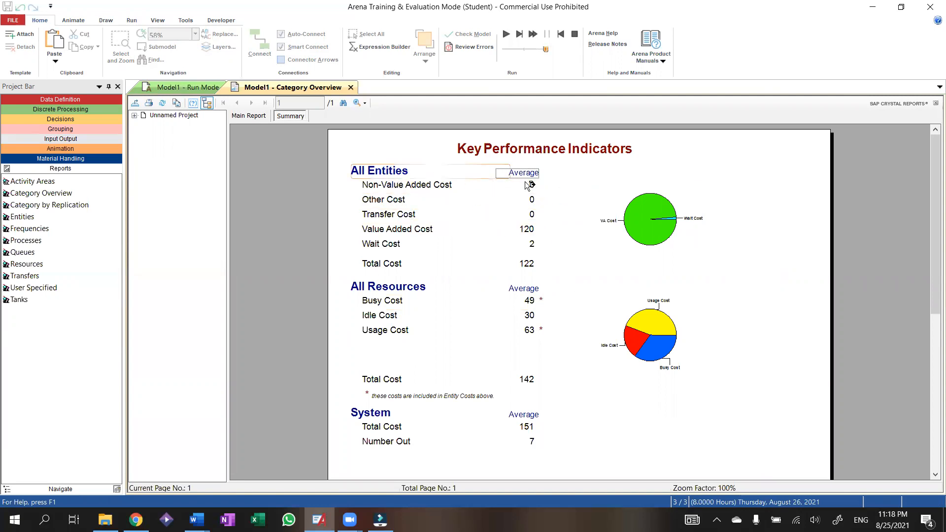
Review the All Resources costs with their pie chart and the System Total Cost in the summary.
scroll(598, 265, down, 3)
scroll(598, 308, up, 3)
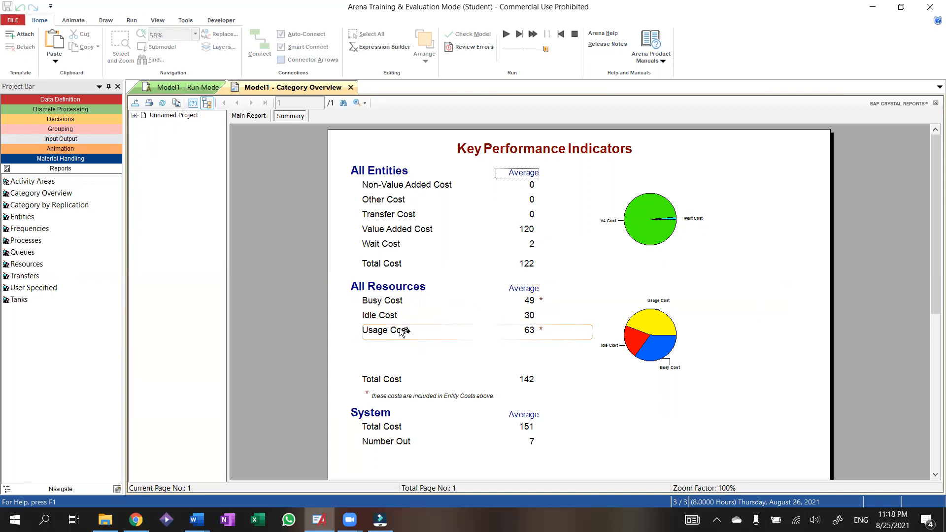
click(616, 349)
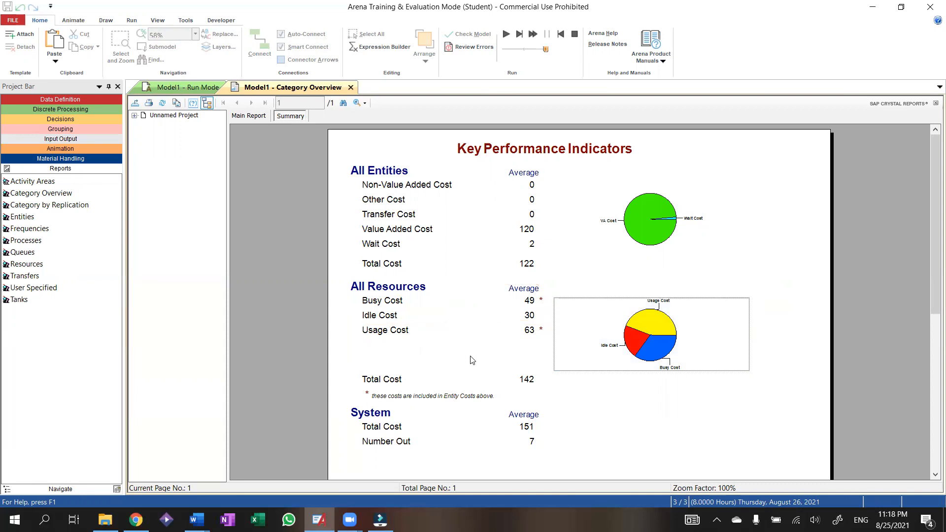
scroll(473, 359, down, 3)
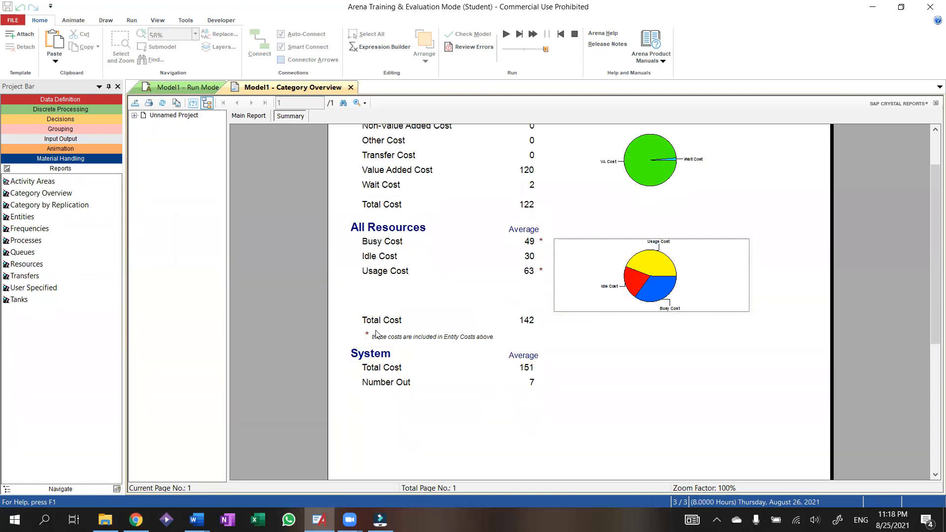
click(392, 372)
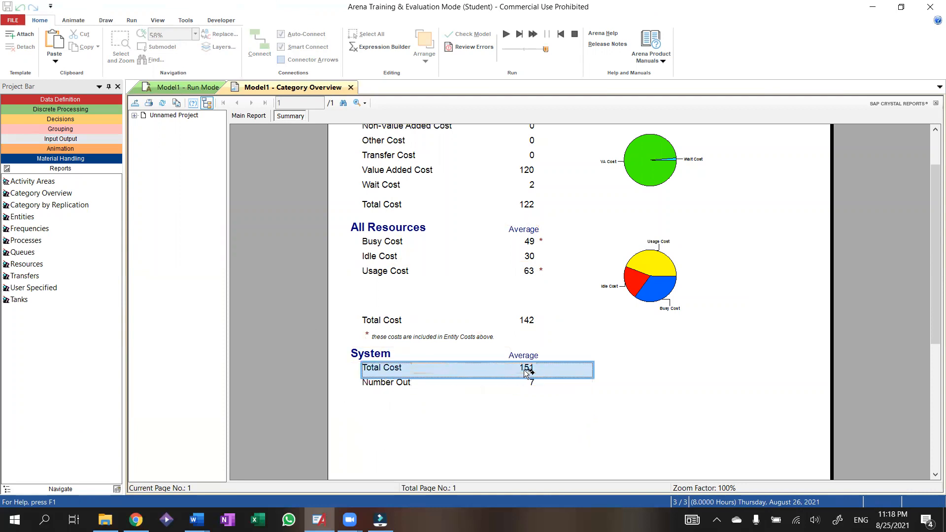
click(548, 416)
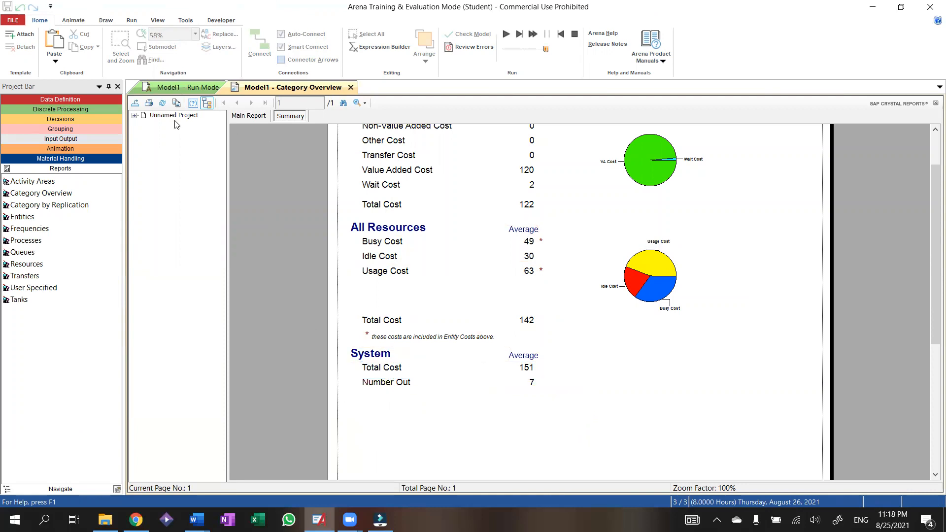
Expand the summary's Unnamed Project outline down to the All Entities, All Resources and System subsections.
click(134, 116)
click(143, 125)
click(153, 133)
click(152, 160)
click(153, 186)
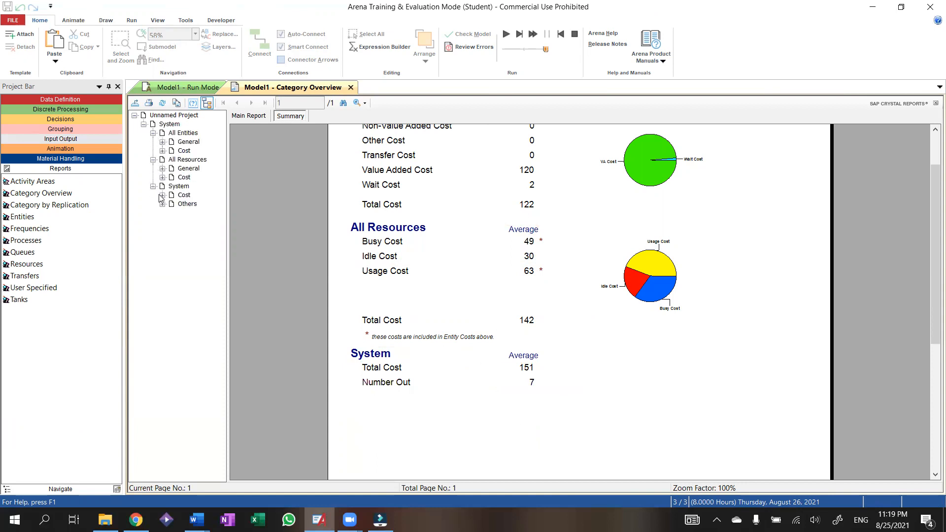
Browse the General, Cost and Others entries under All Entities, All Resources and System to locate their parts of the summary.
click(185, 133)
click(188, 142)
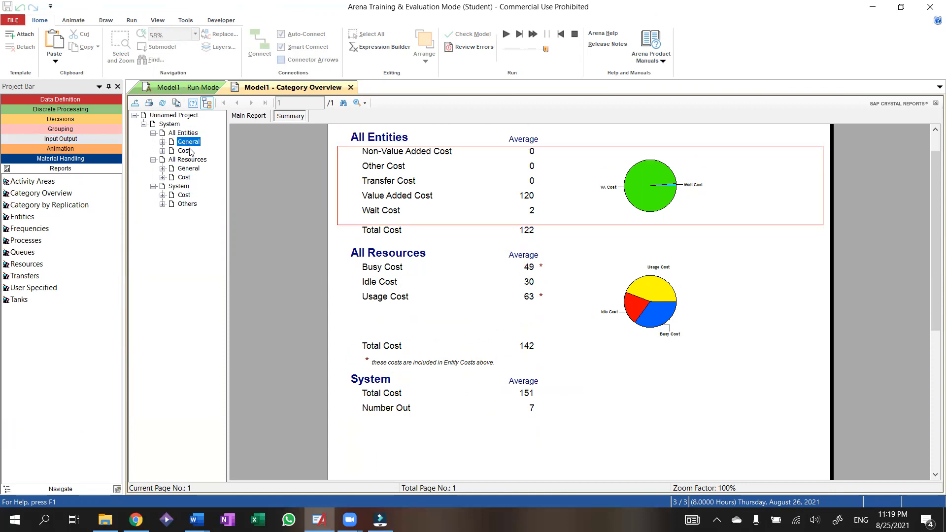
click(189, 169)
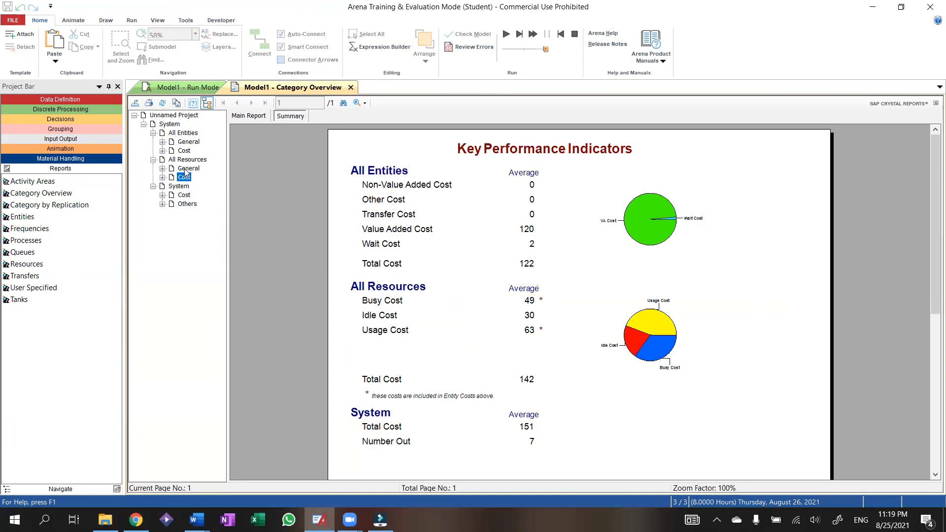
click(186, 187)
click(186, 195)
click(187, 203)
click(190, 159)
click(189, 142)
click(188, 169)
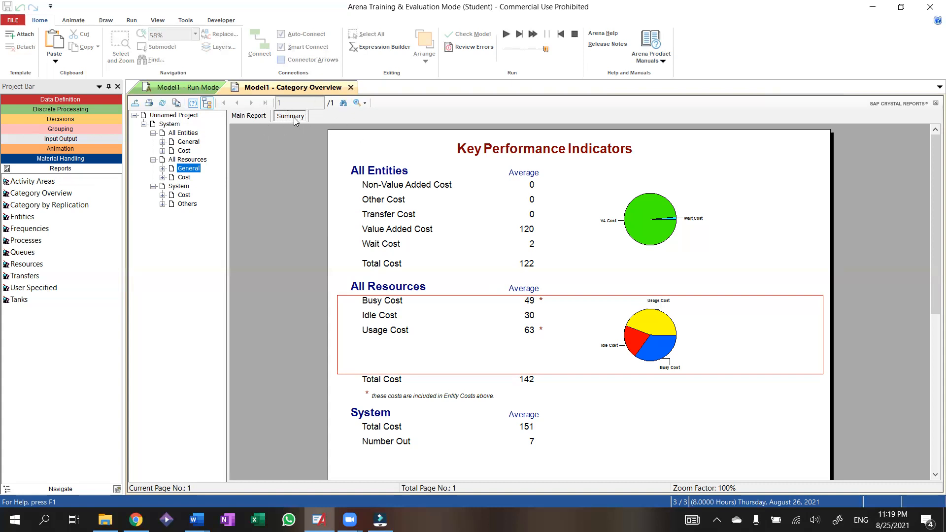
Return to the main Category Overview report and review the key performance indicators on its first page.
click(251, 116)
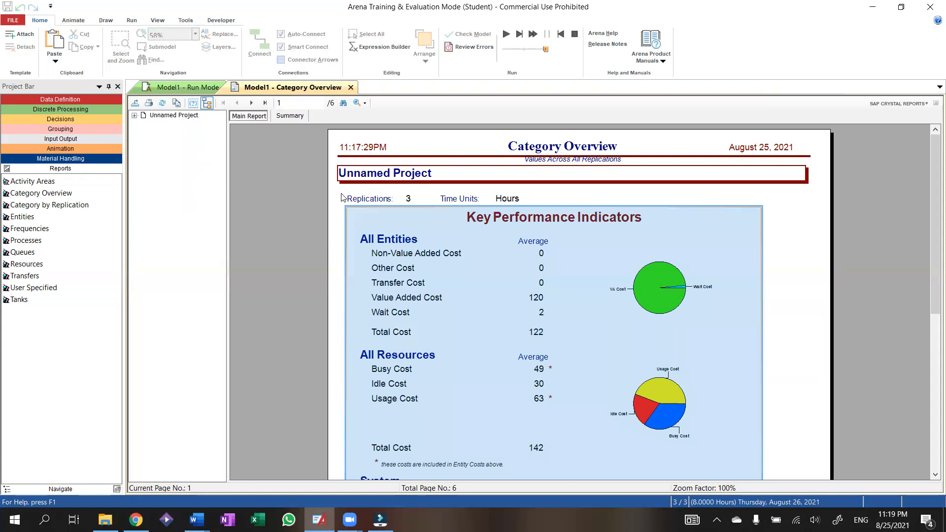
scroll(331, 198, down, 3)
scroll(369, 237, up, 3)
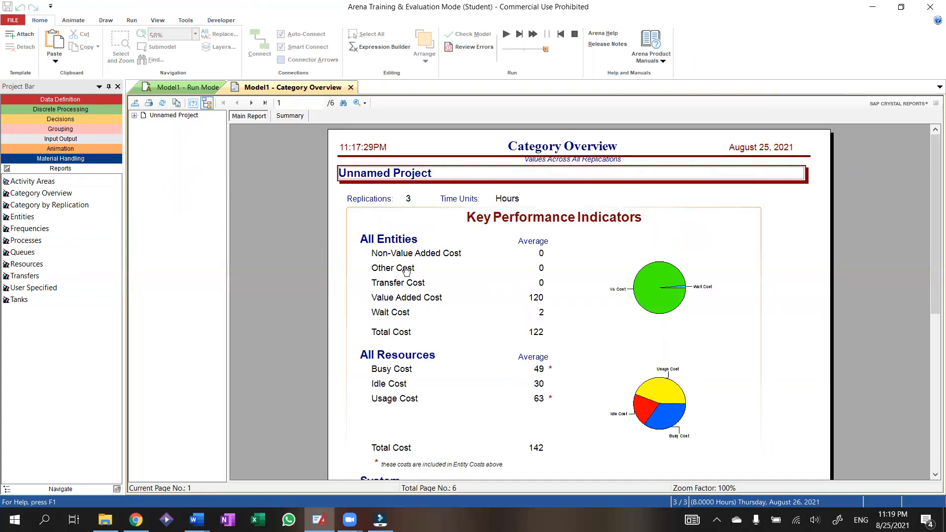
scroll(572, 290, down, 4)
scroll(535, 288, up, 3)
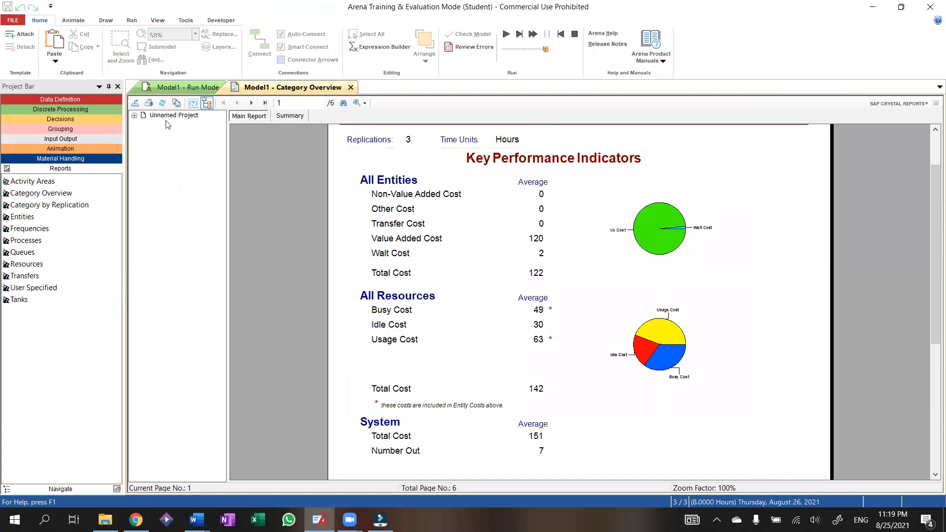
Expand the Entity section of the report outline and review its Time statistics from VA Time to Total Time.
click(134, 115)
click(143, 124)
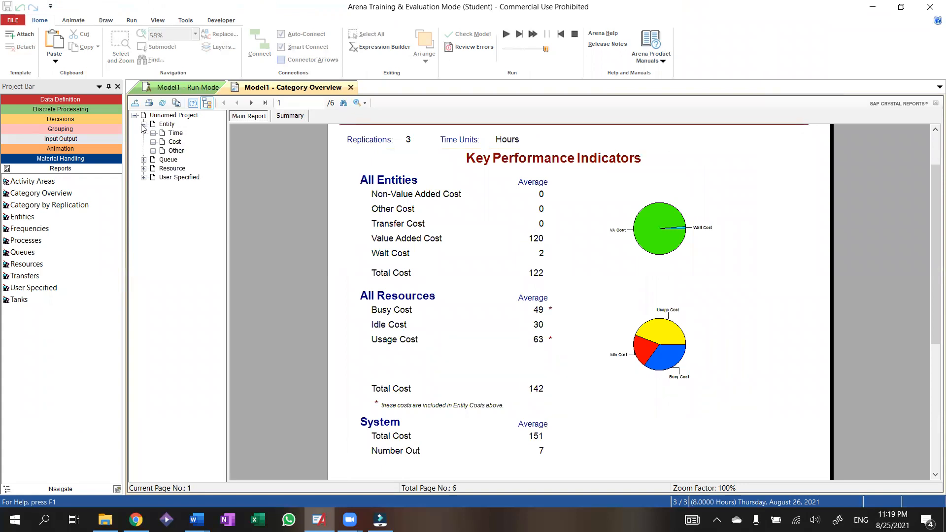
click(175, 134)
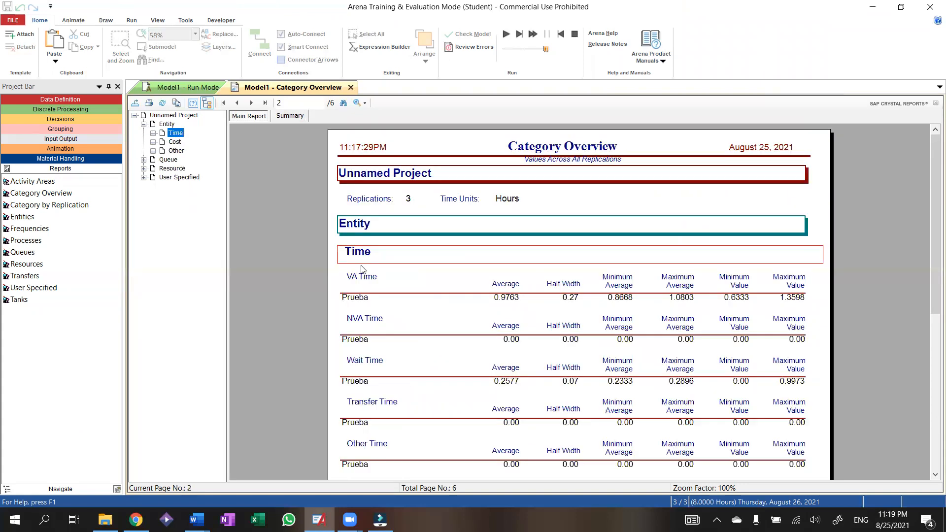
scroll(424, 254, down, 2)
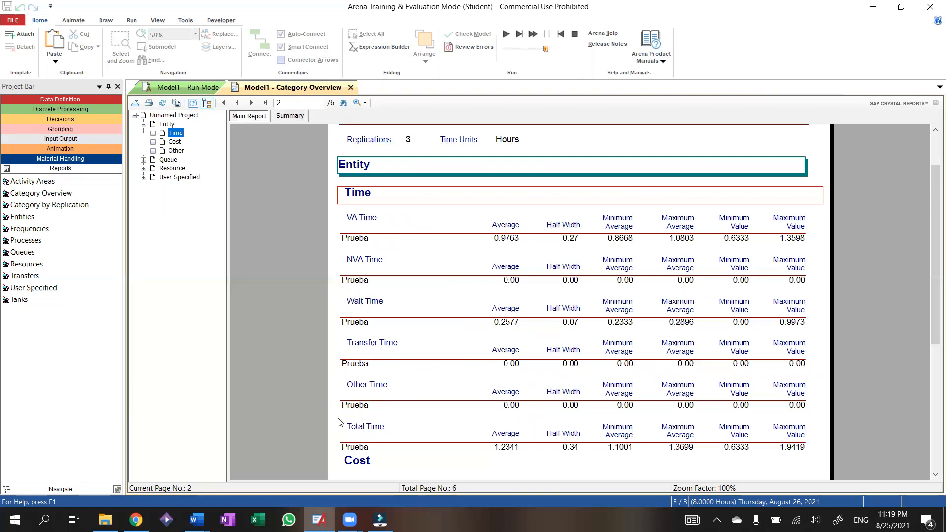
scroll(355, 409, down, 1)
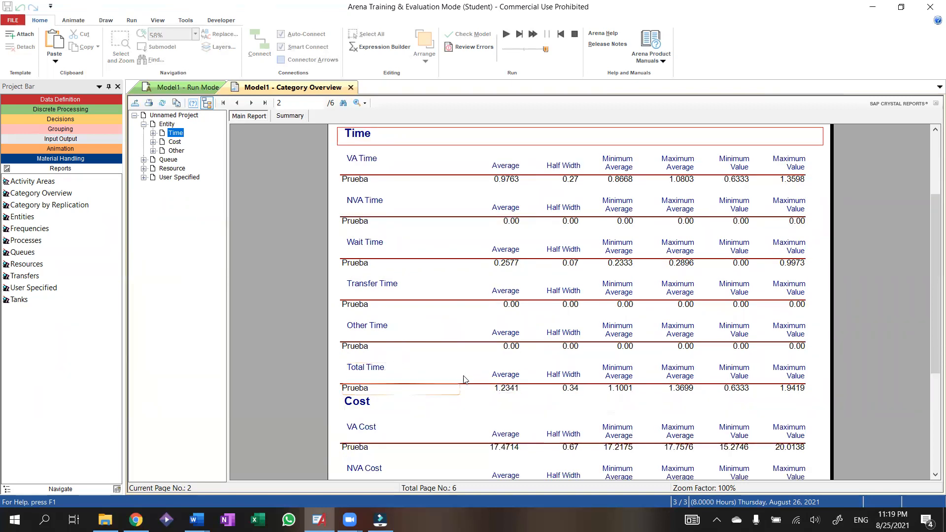
scroll(787, 381, up, 1)
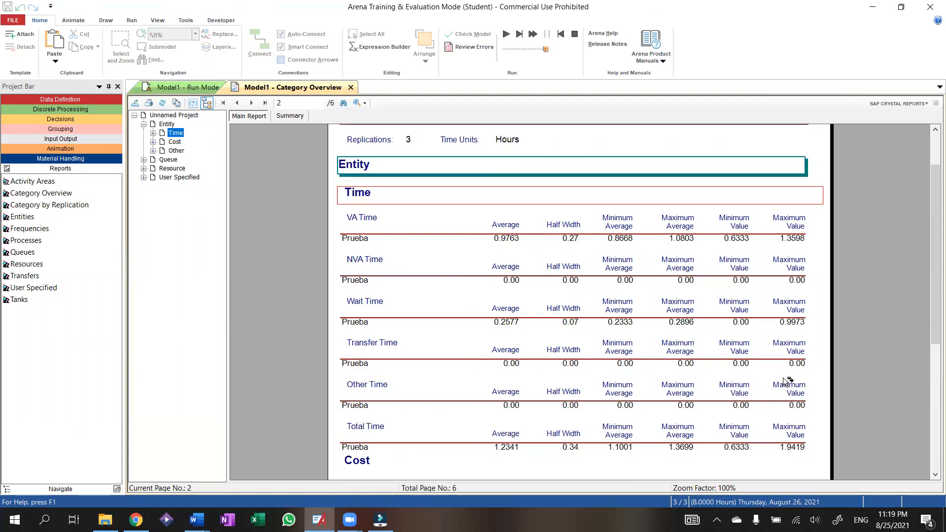
scroll(787, 381, up, 1)
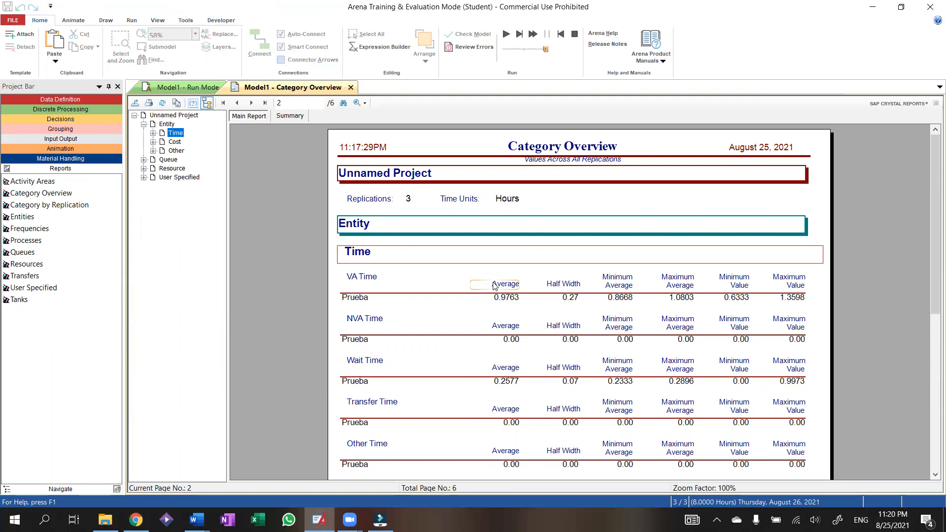
Examine the minimum average, maximum average, minimum value and maximum value columns of the entity VA Time table.
click(610, 290)
click(615, 251)
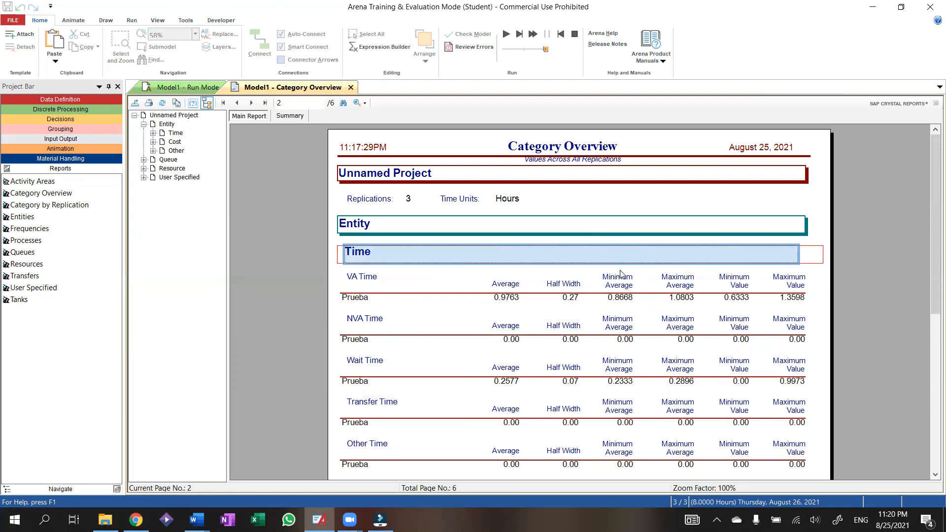
click(620, 271)
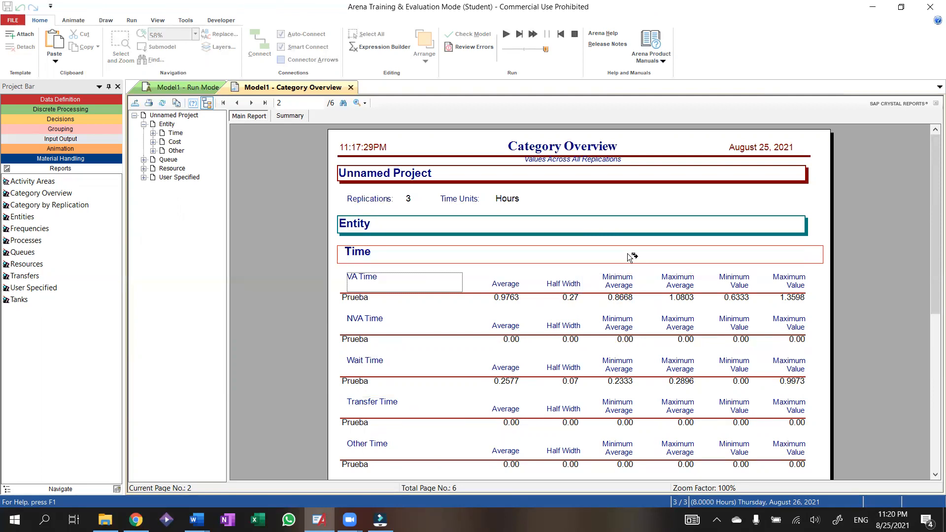
click(685, 284)
click(741, 286)
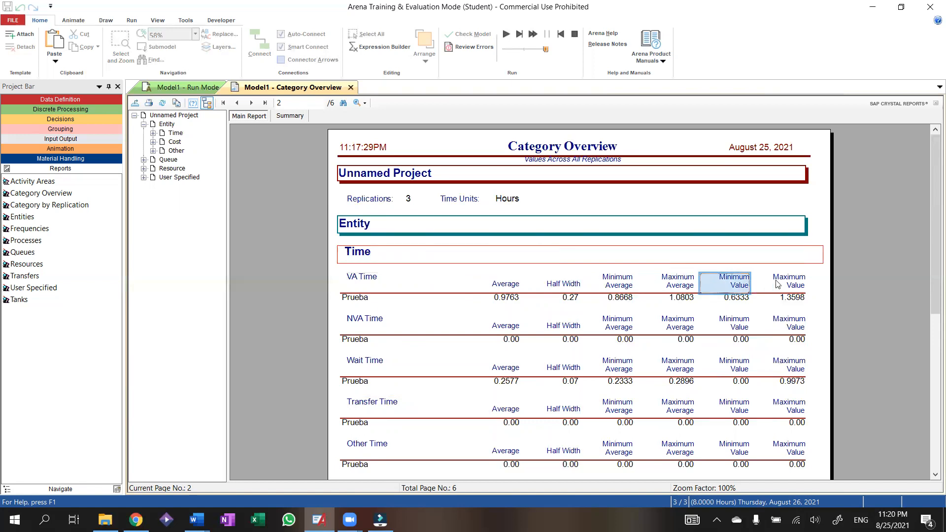
click(794, 286)
click(740, 288)
Review the entity Cost statistics across pages 2 and 3, including Total Cost and the Other section's Number In, Number Out and WIP.
scroll(434, 274, down, 1)
click(175, 141)
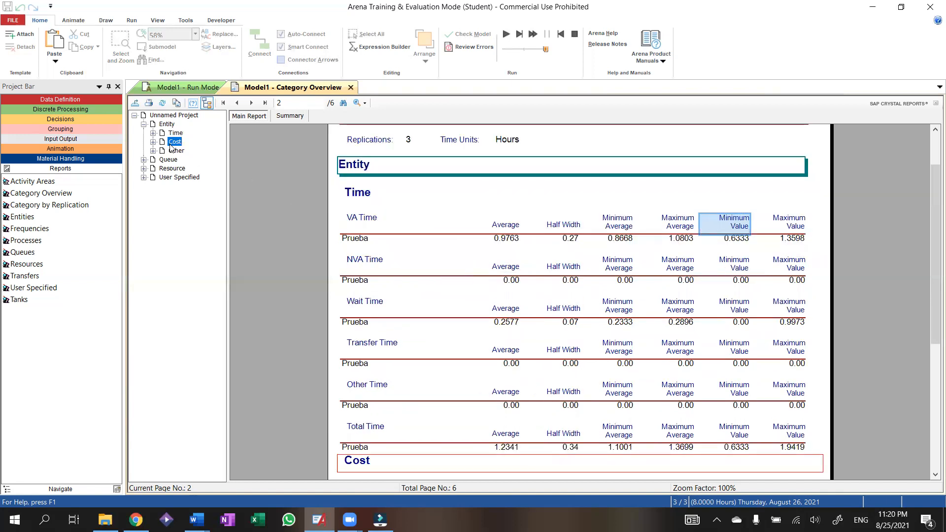
scroll(377, 302, down, 1)
scroll(377, 302, down, 3)
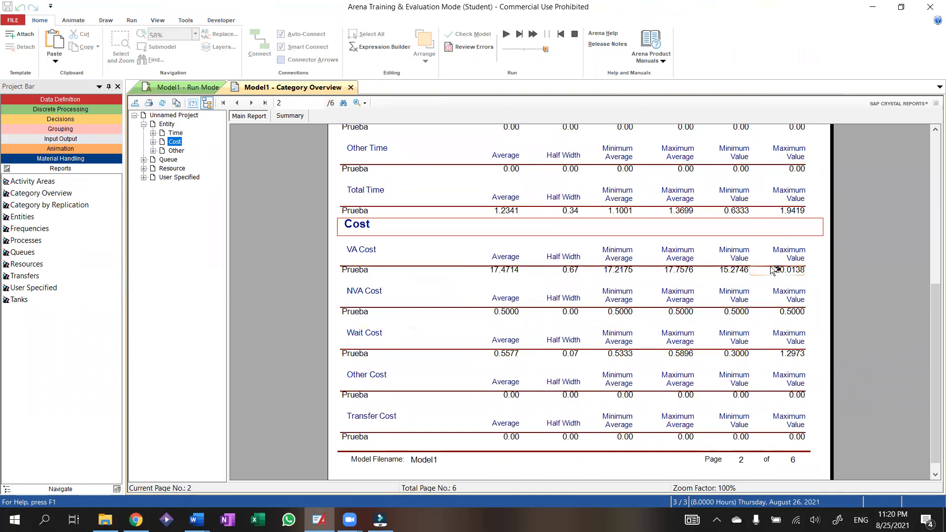
scroll(891, 323, down, 1)
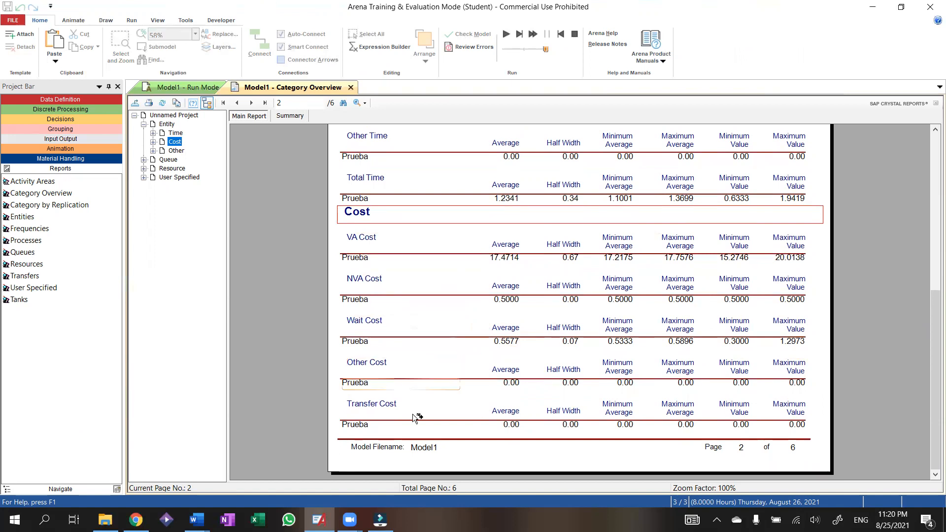
click(173, 142)
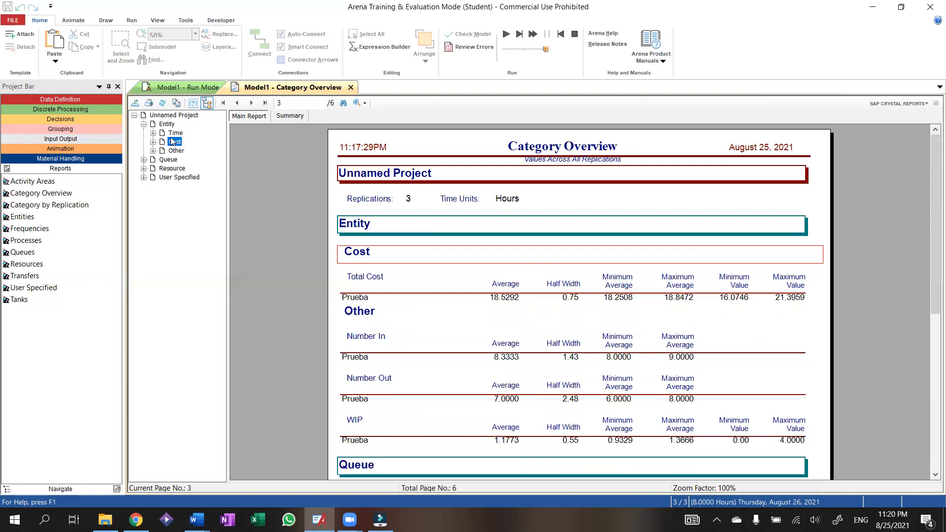
scroll(342, 269, down, 5)
scroll(342, 268, up, 4)
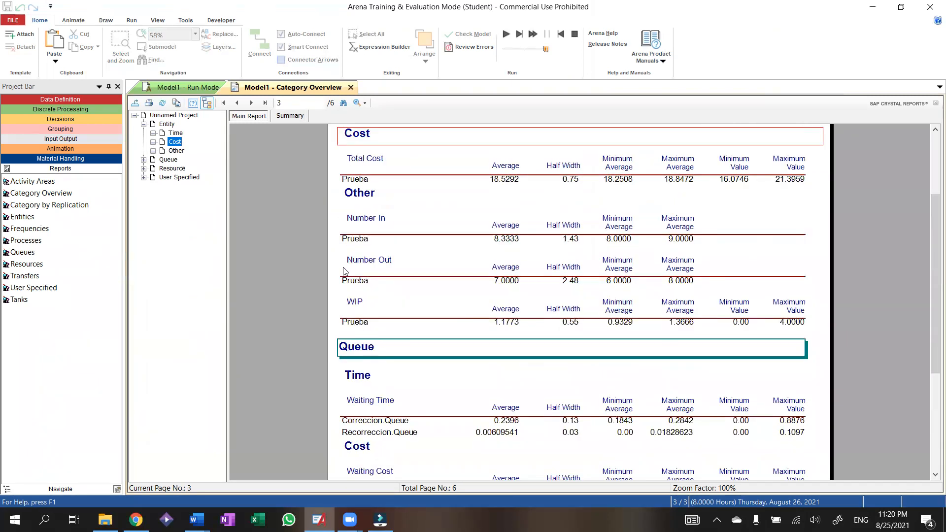
Expand the User Specified section of the outline and review the Tally interval statistics for Tally 1.
click(143, 177)
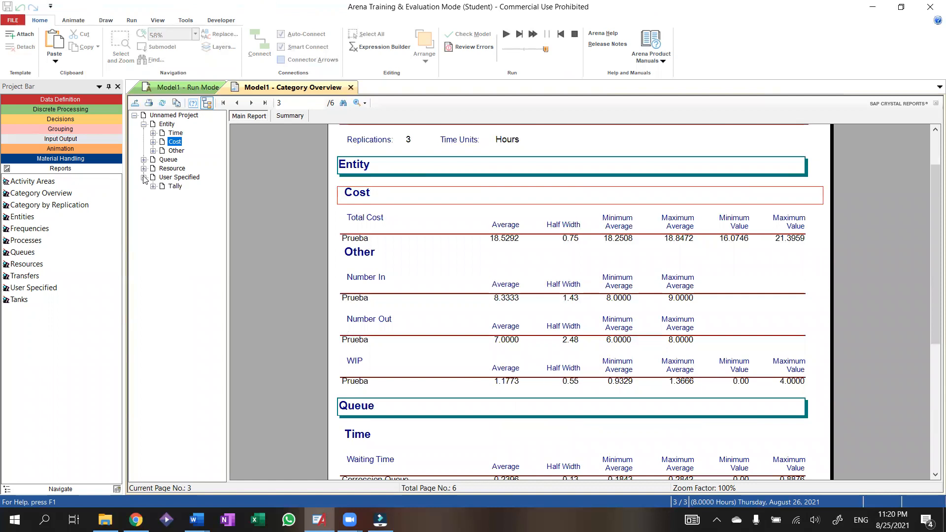
click(170, 178)
scroll(324, 277, up, 4)
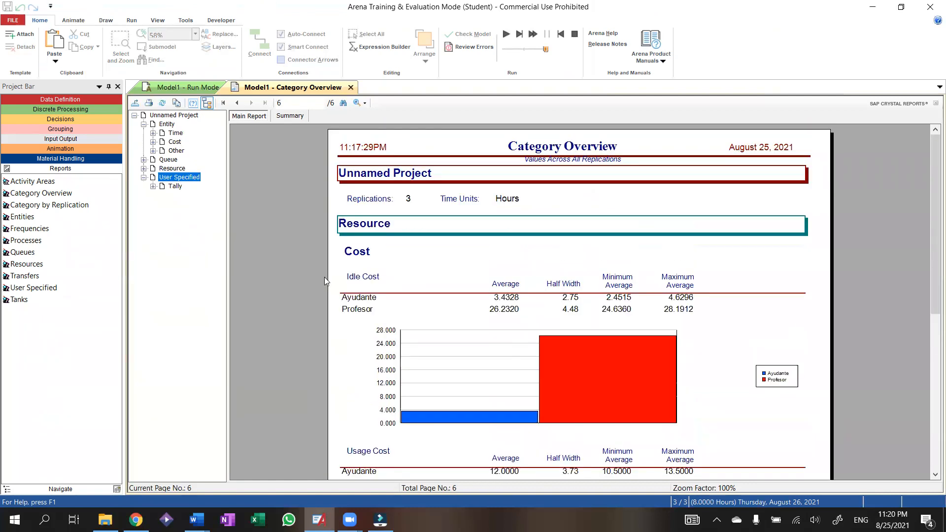
click(174, 187)
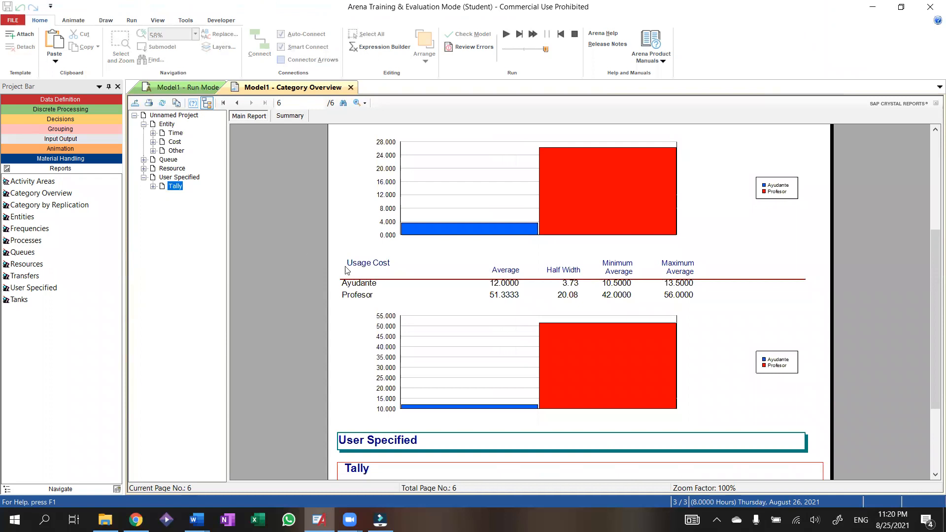
scroll(374, 305, down, 1)
scroll(407, 345, down, 1)
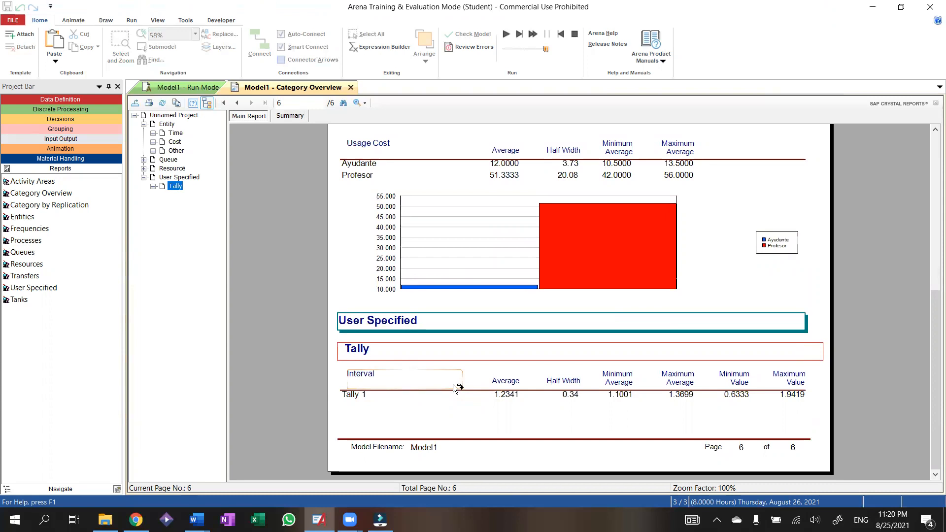
Examine the average of Tally 1 in the User Specified section.
click(424, 399)
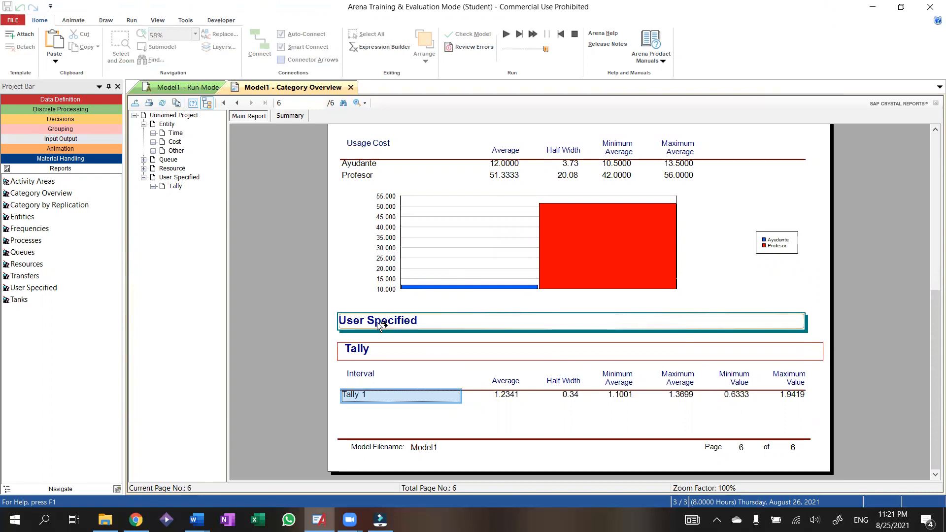
click(507, 396)
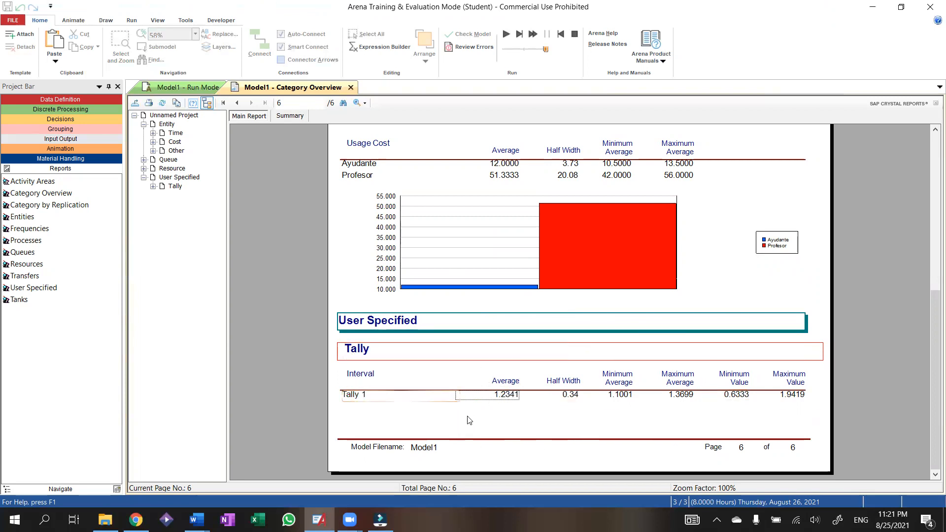
Review the resource Idle Cost table and chart on page 6, examining the averages for Ayudante and Profesor.
scroll(508, 401, up, 5)
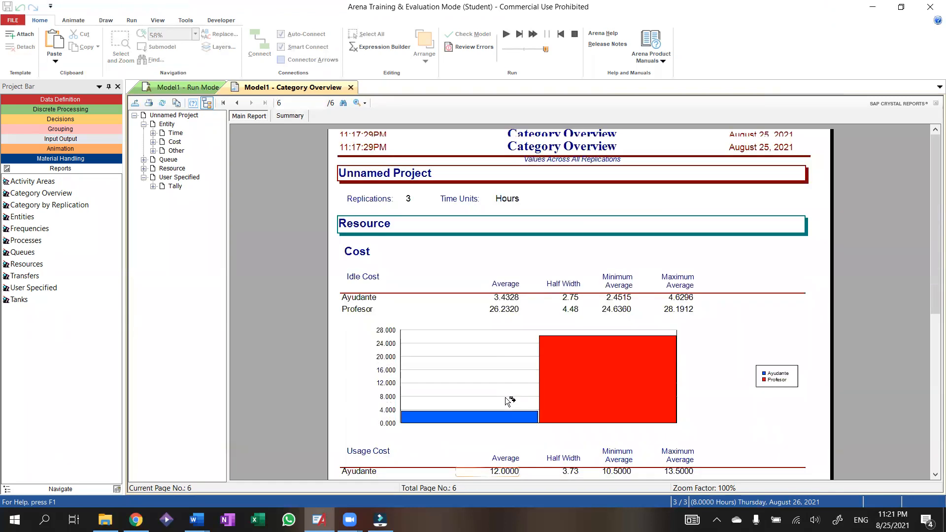
scroll(486, 321, down, 1)
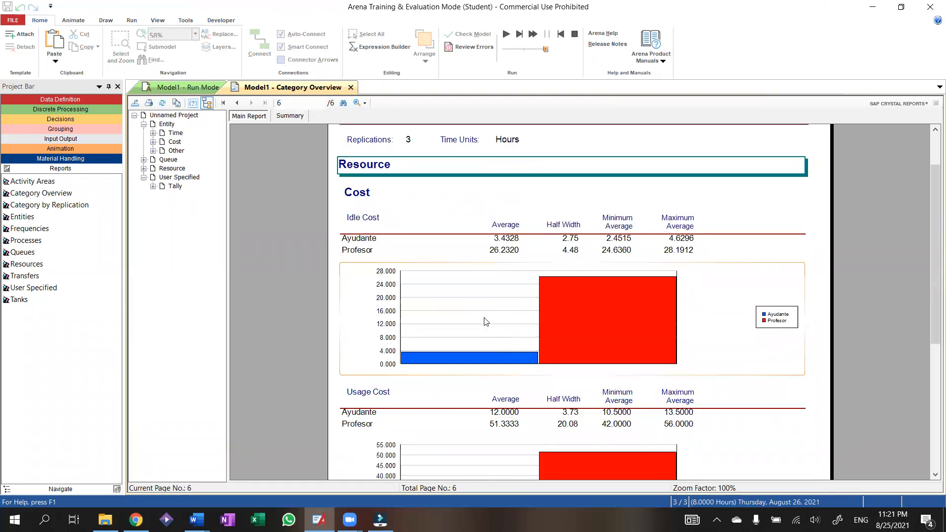
scroll(486, 322, down, 2)
scroll(498, 312, up, 3)
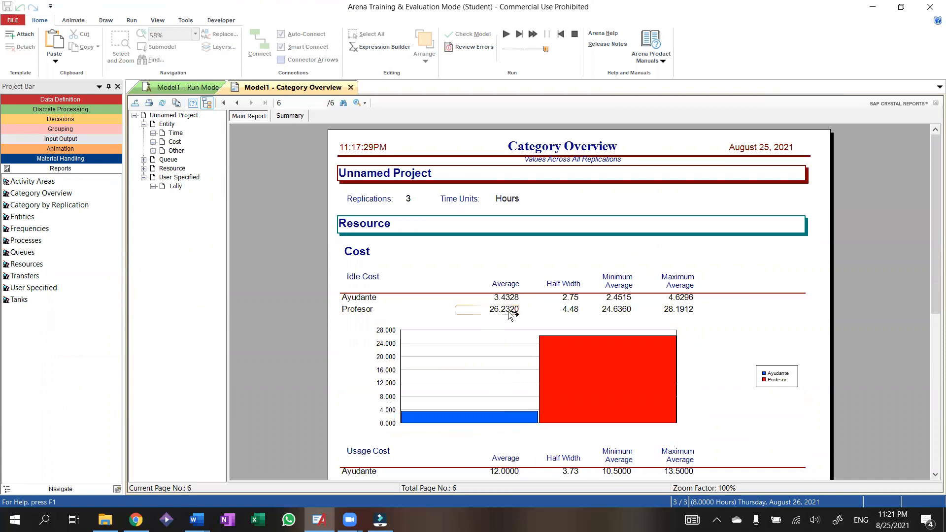
scroll(511, 318, down, 2)
scroll(499, 311, up, 2)
scroll(507, 281, down, 3)
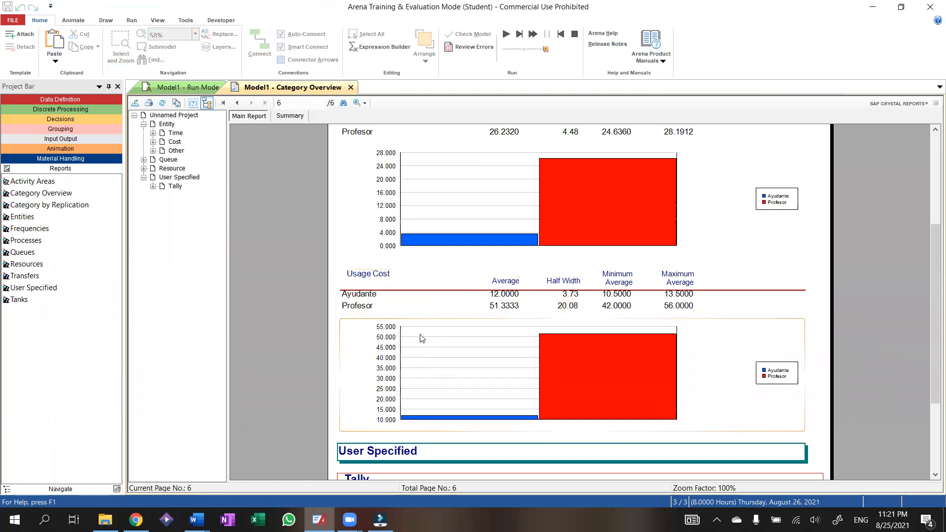
scroll(420, 338, up, 3)
scroll(439, 344, down, 1)
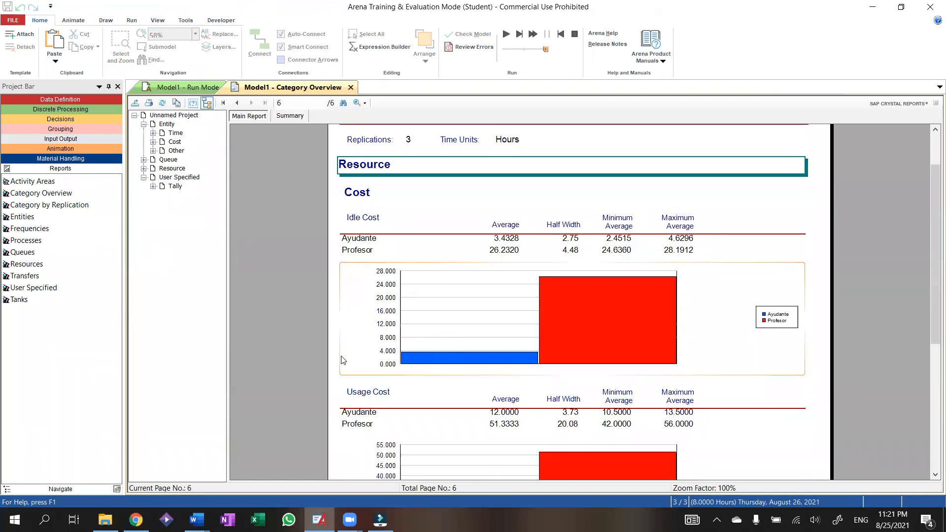
click(518, 240)
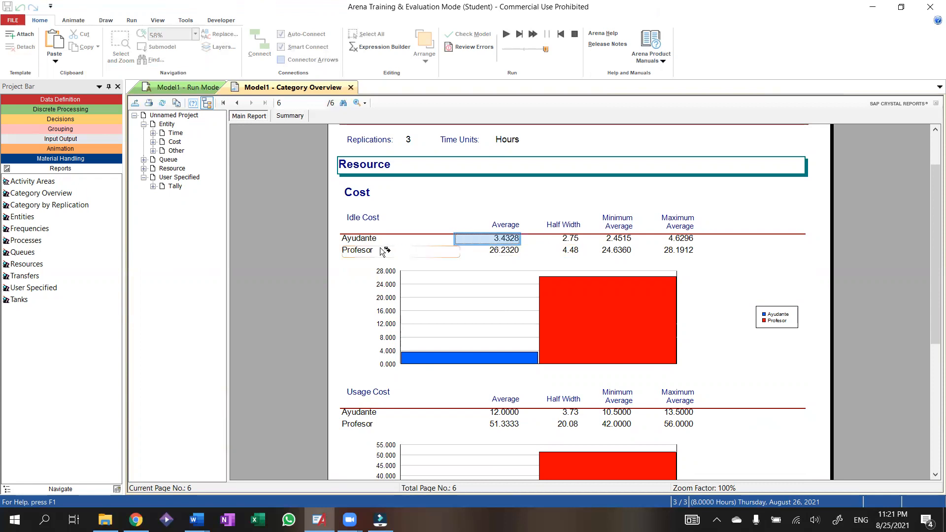
click(490, 253)
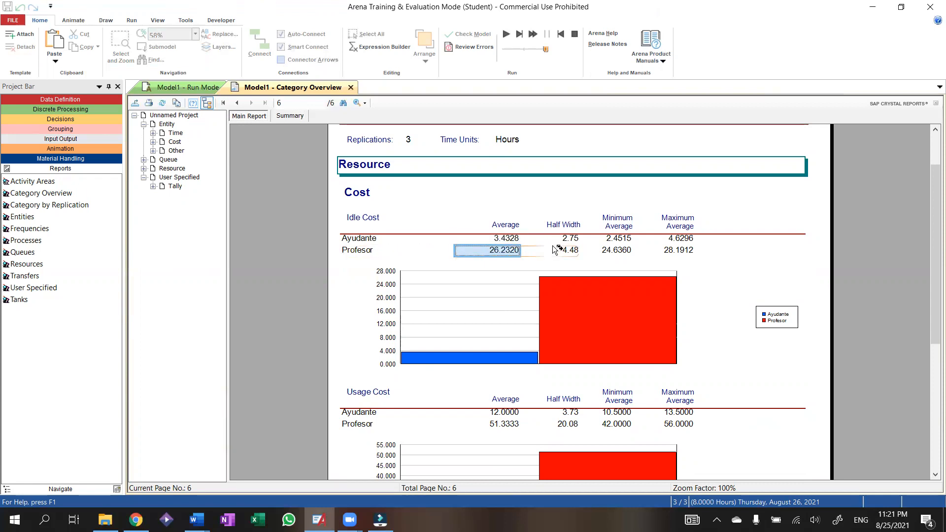
Review the resource Usage Cost table, examining the averages for Ayudante and Profesor.
scroll(418, 256, down, 5)
scroll(418, 260, up, 3)
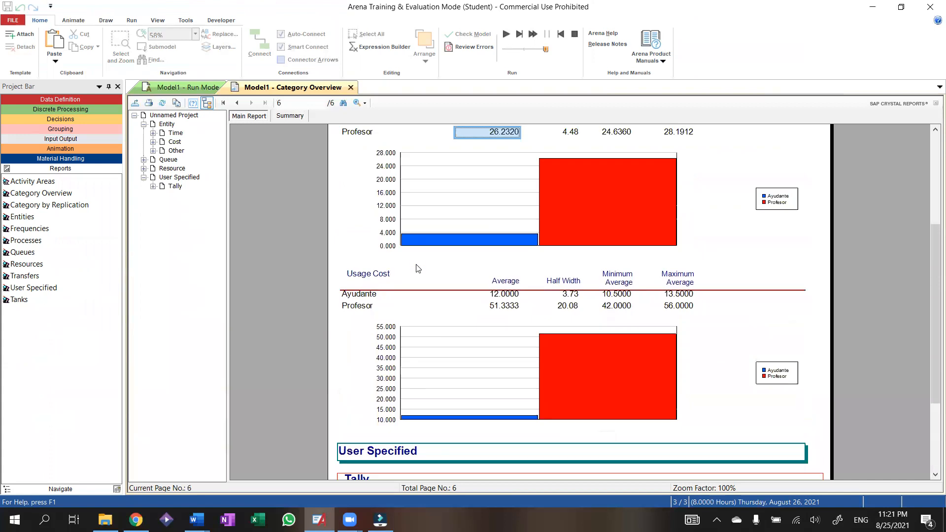
scroll(448, 282, up, 2)
scroll(481, 277, down, 2)
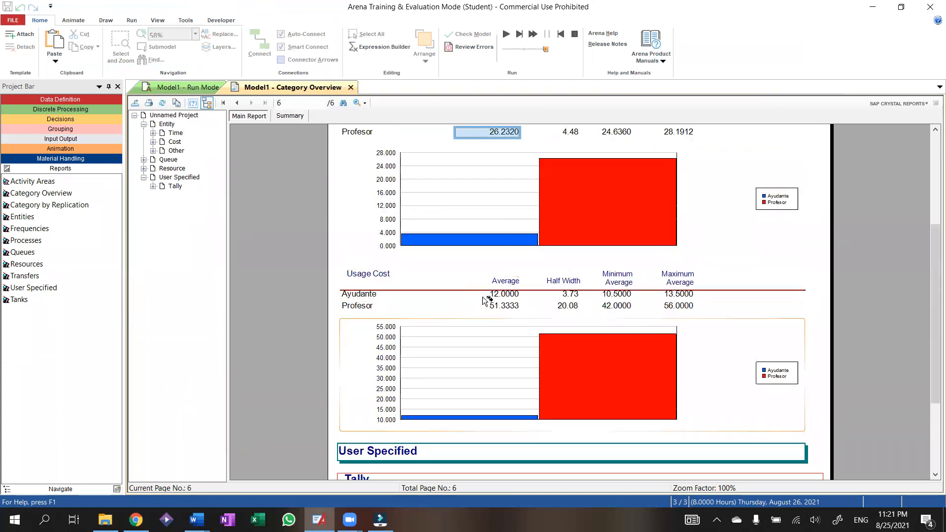
click(370, 296)
click(502, 296)
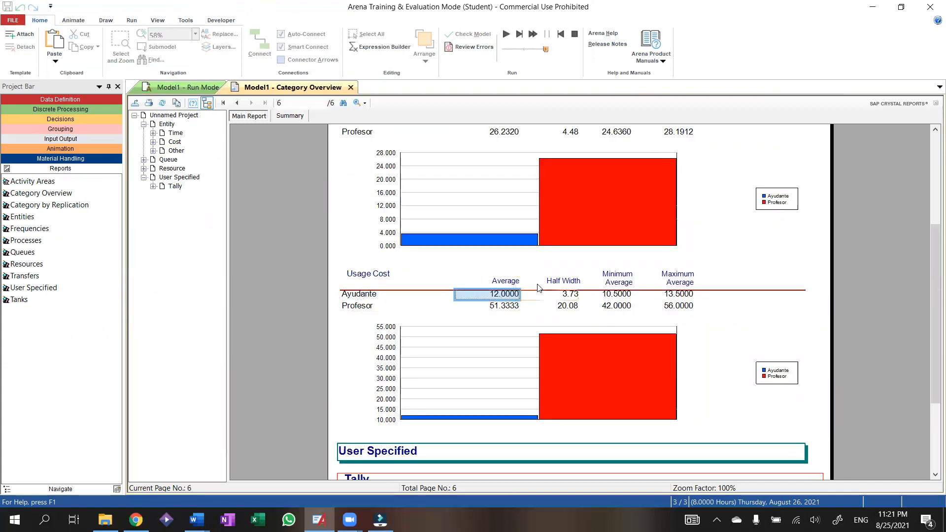
click(494, 309)
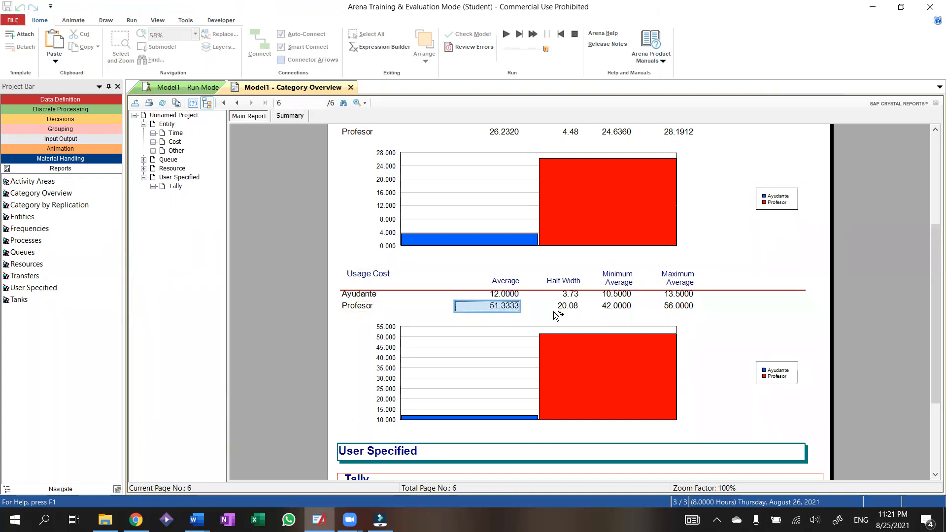
Expand the Queue section of the outline and review its waiting Time, Cost and Other statistics.
scroll(507, 288, up, 4)
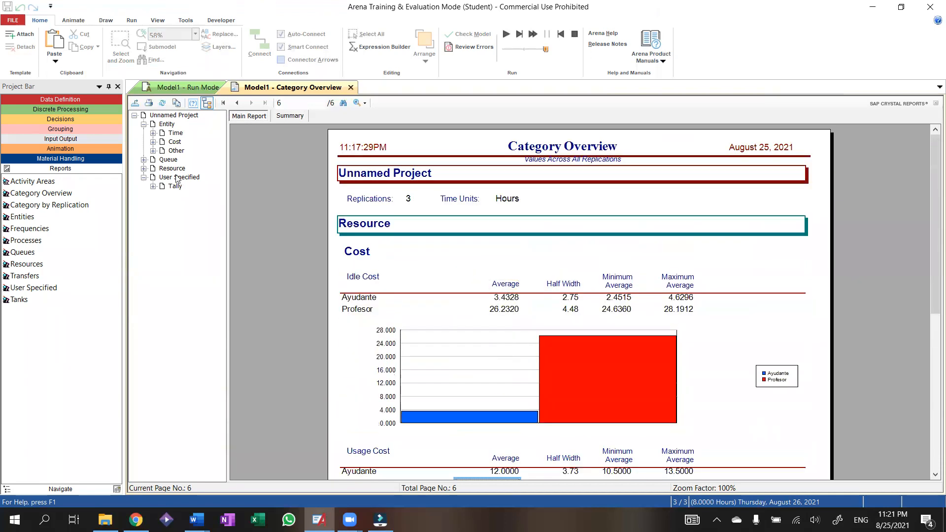
click(164, 160)
scroll(353, 248, down, 6)
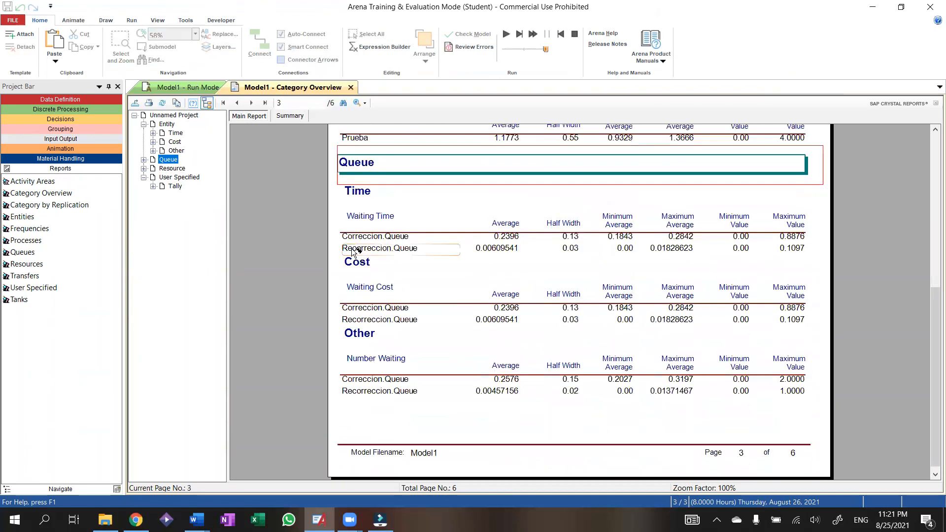
scroll(354, 248, up, 6)
click(143, 159)
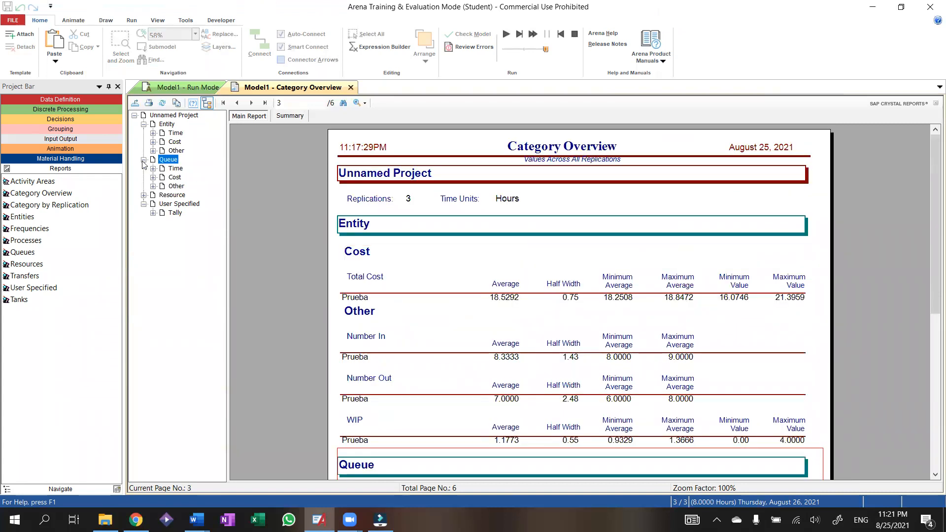
click(174, 177)
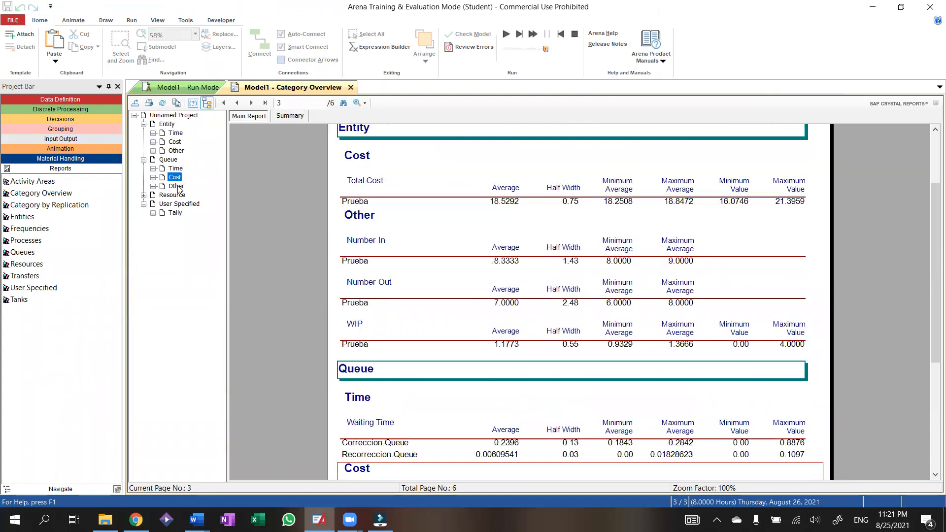
click(177, 187)
Expand the Resource section of the outline and review its Usage and Cost statistics, including Instantaneous Utilization.
click(144, 195)
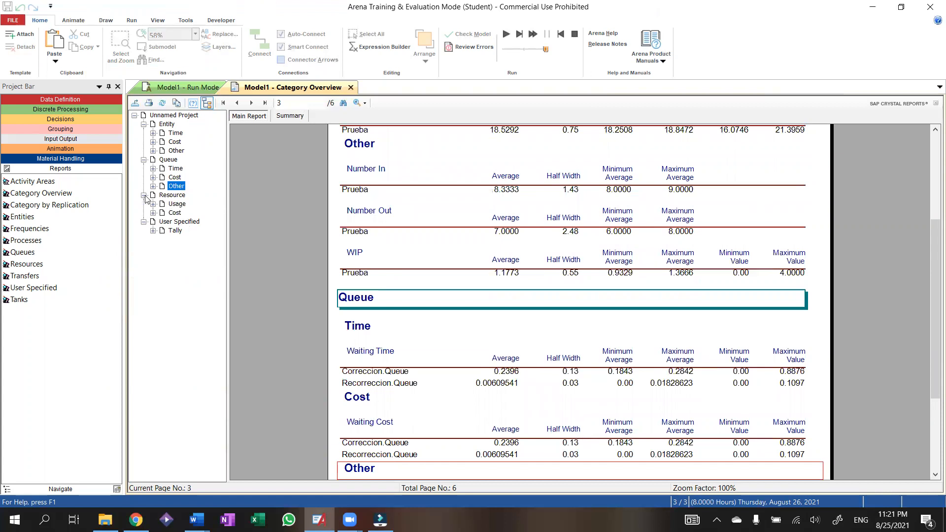
click(177, 204)
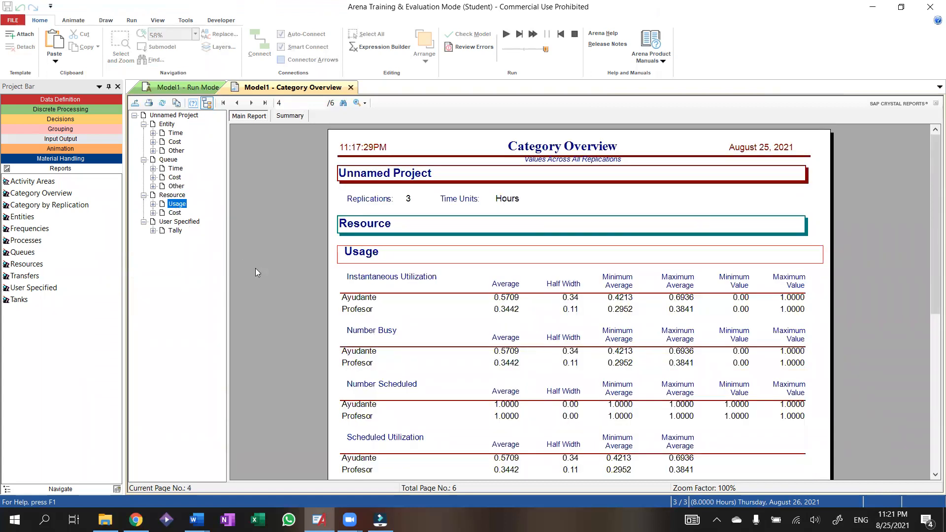
scroll(300, 287, down, 1)
scroll(275, 263, up, 1)
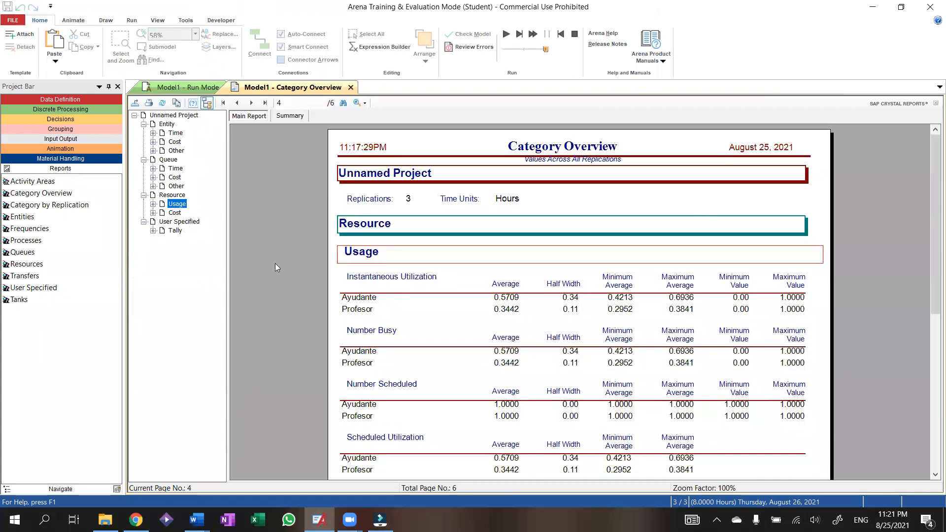
click(164, 214)
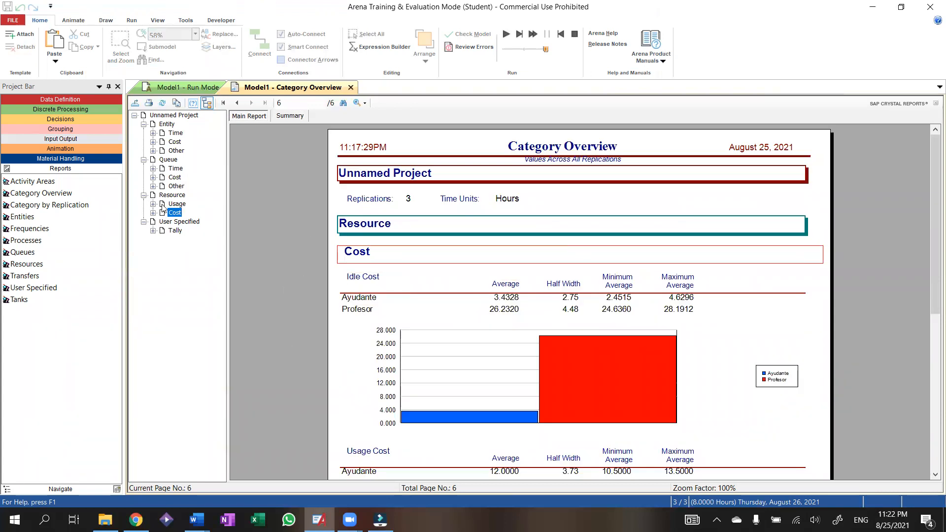
click(172, 205)
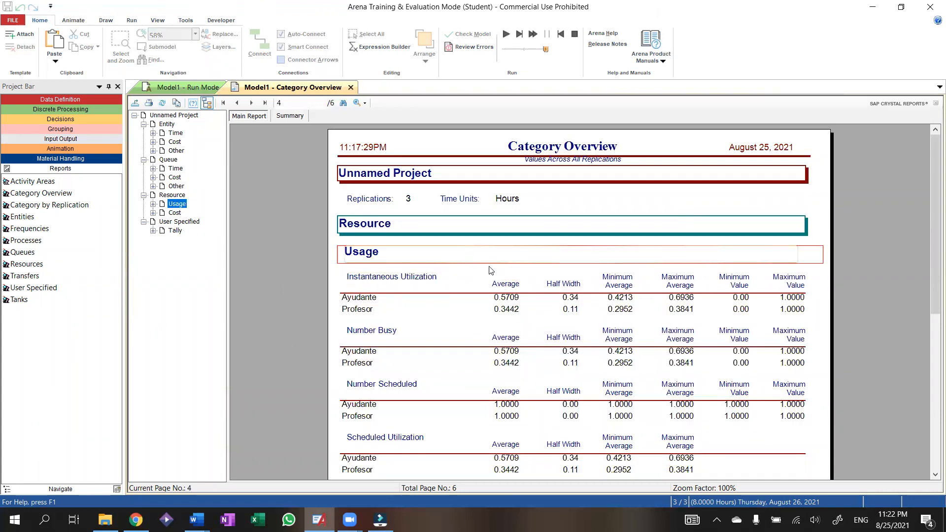
scroll(418, 259, down, 1)
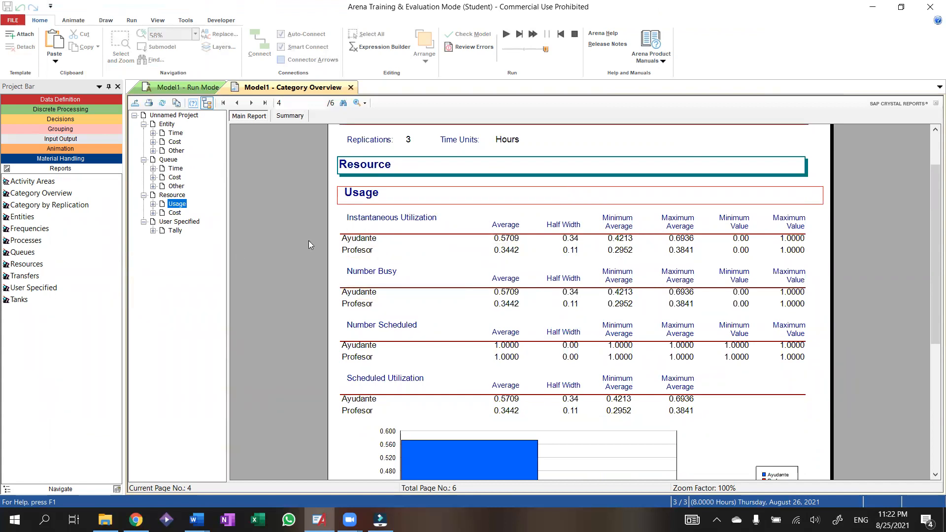
scroll(475, 277, down, 1)
scroll(474, 277, up, 1)
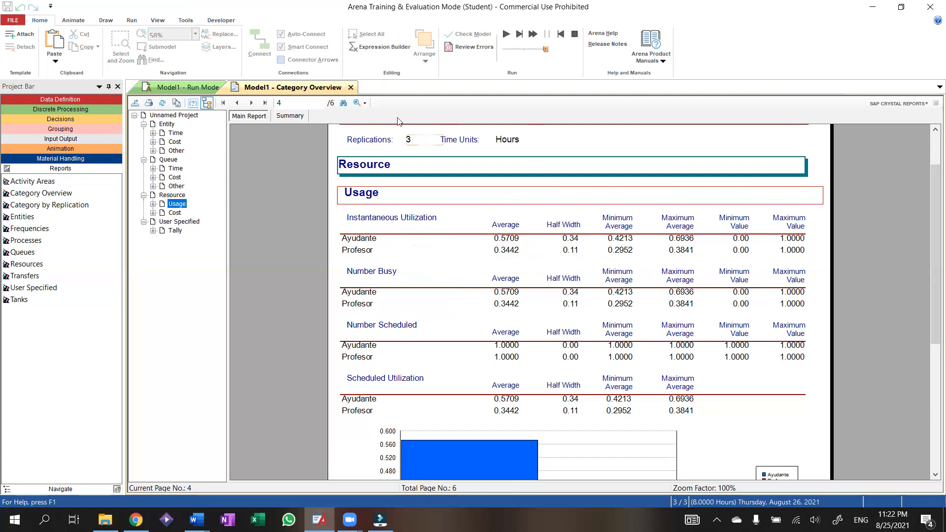
Return to the model and examine the Correccion and Recorreccion processes.
click(178, 86)
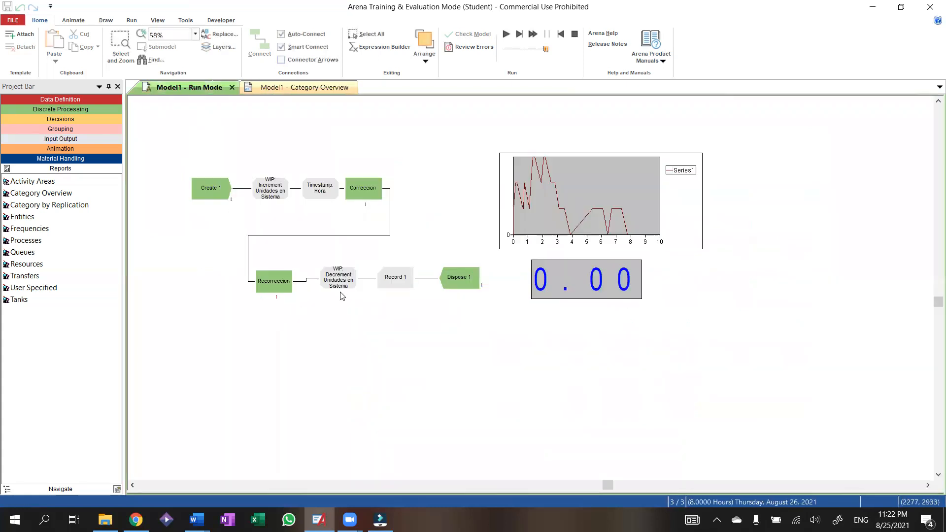
click(354, 206)
click(281, 278)
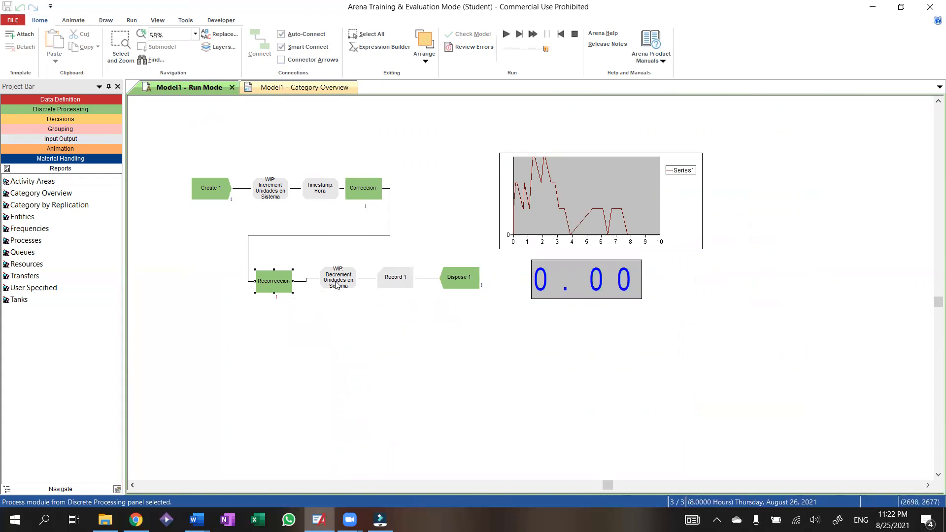
Go back to the Category Overview and review the Number Busy, Number Scheduled and Scheduled Utilization tables and the utilization chart.
click(289, 87)
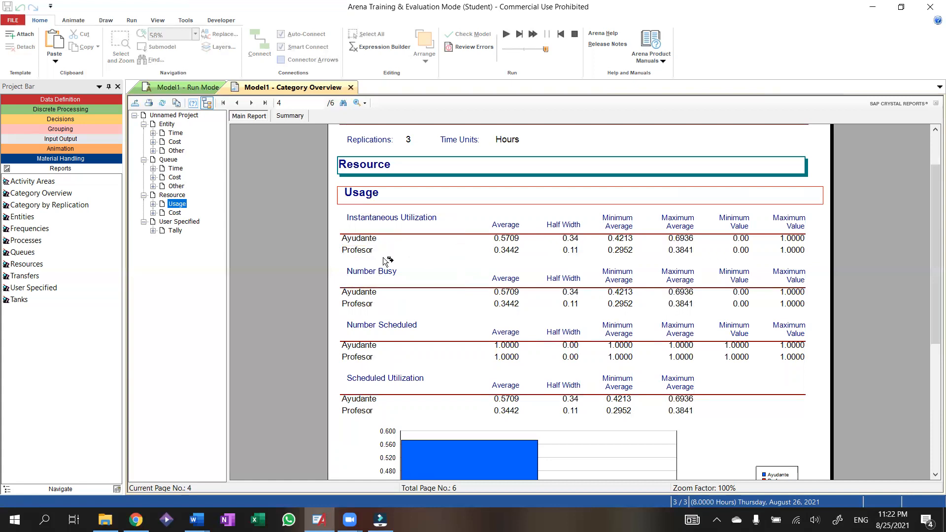
click(402, 275)
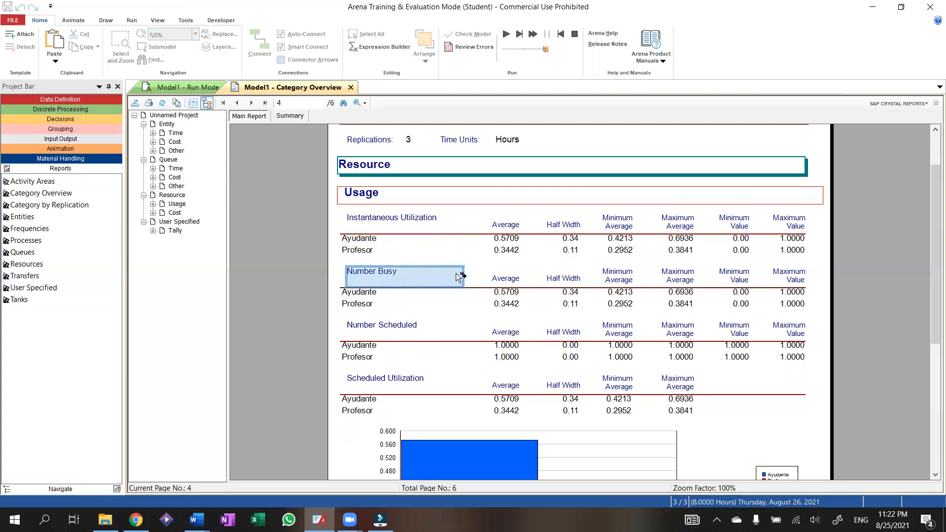
click(380, 325)
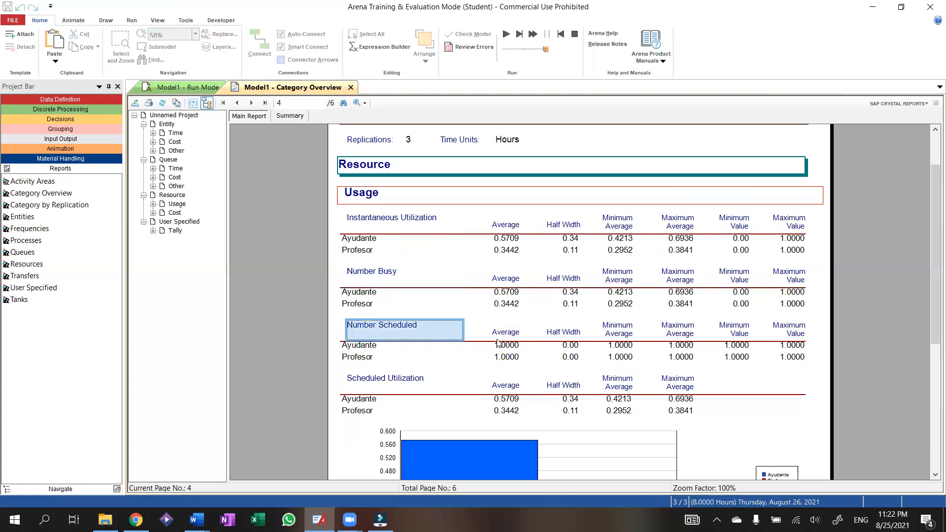
scroll(498, 343, down, 5)
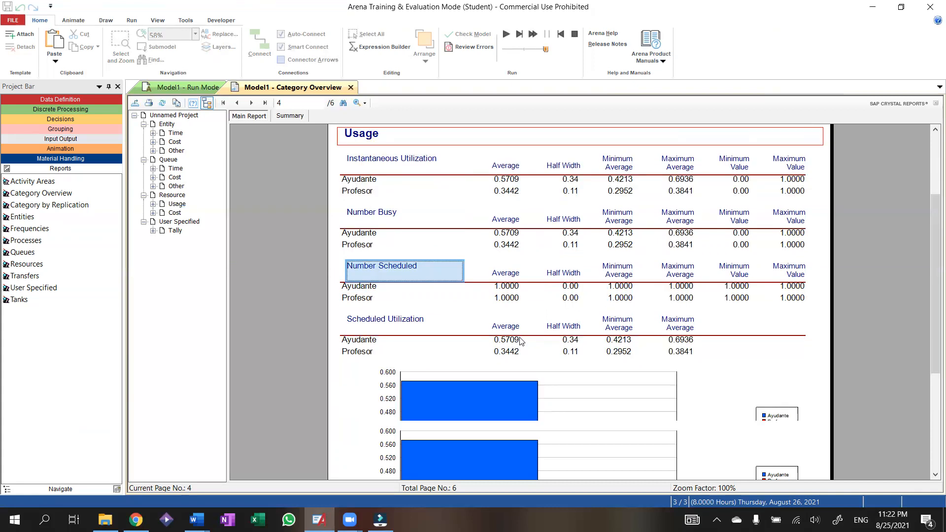
scroll(522, 321, up, 2)
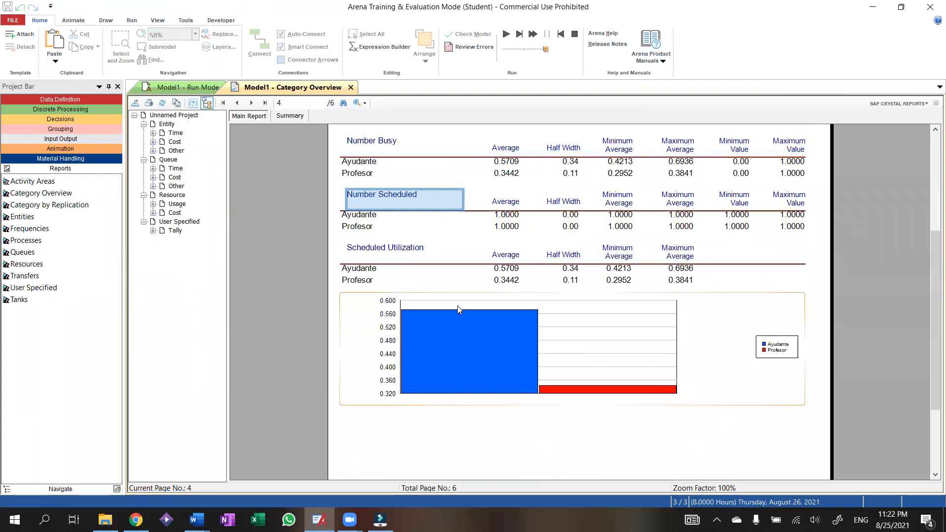
scroll(457, 305, up, 4)
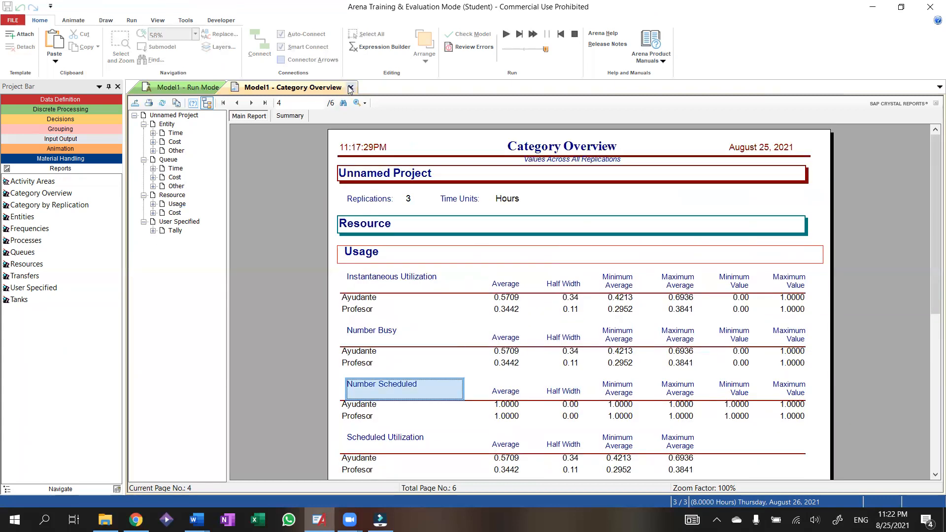
Close the Category Overview report and clear the selection in the model.
click(351, 87)
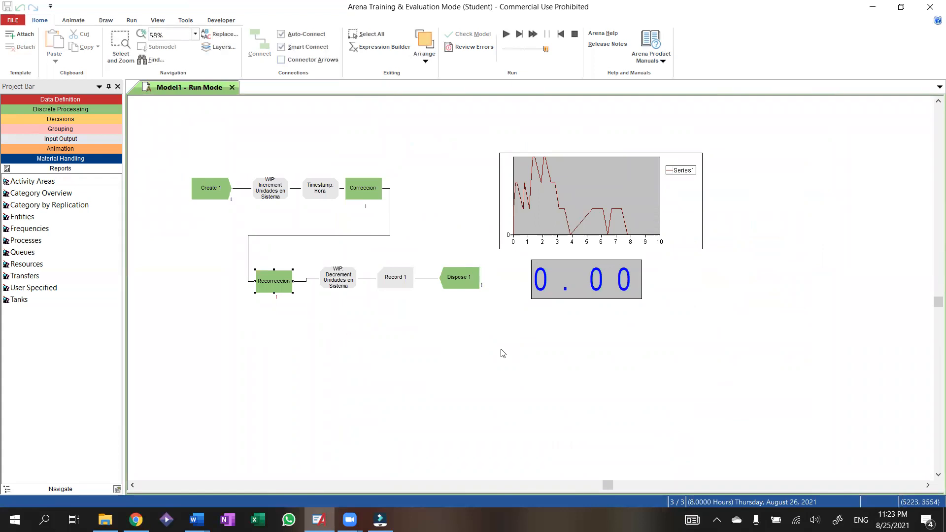
click(365, 239)
drag(164, 136, 744, 333)
click(266, 317)
End the run and place an Input Output ReadWrite module in the empty area between the Correccion process and the plot.
click(88, 139)
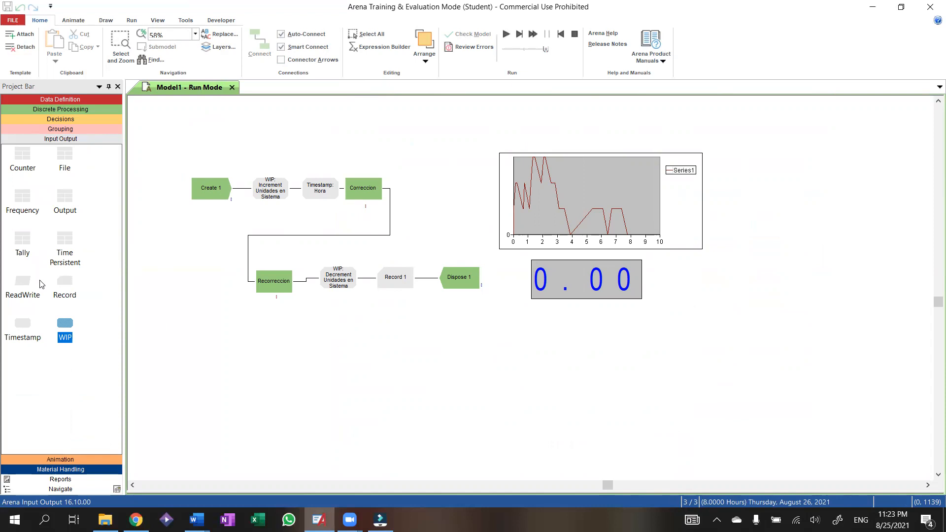
click(24, 291)
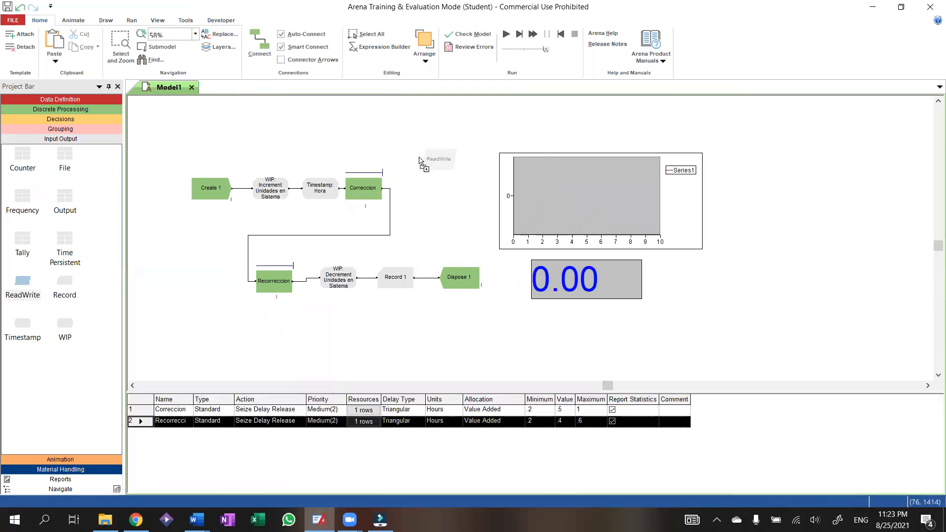
click(438, 144)
Select the plot and the variable display together and shift both horizontally away from the flowchart.
drag(495, 133, 748, 330)
drag(651, 243, 700, 243)
click(503, 180)
Nudge the ReadWrite module and accept its settings with type Read from File and Arena file name File 1.
drag(448, 146, 454, 151)
double_click(454, 149)
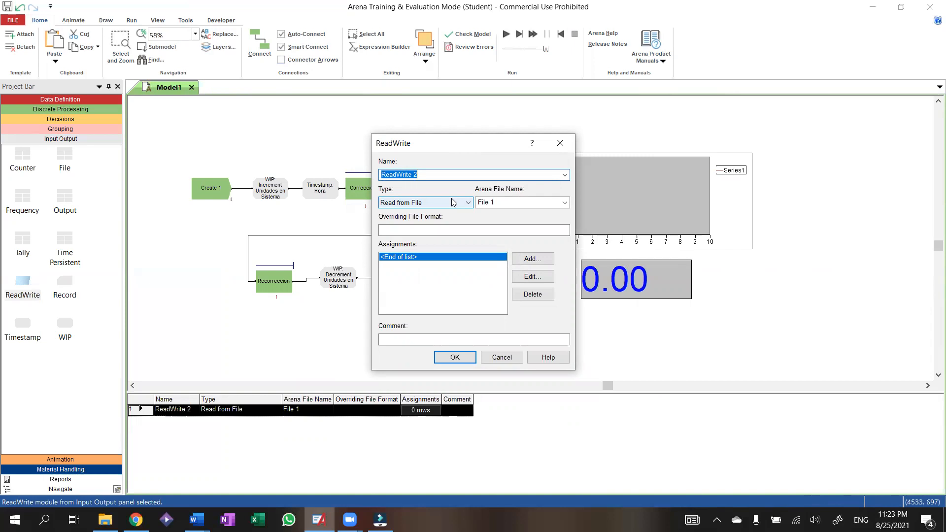
click(454, 202)
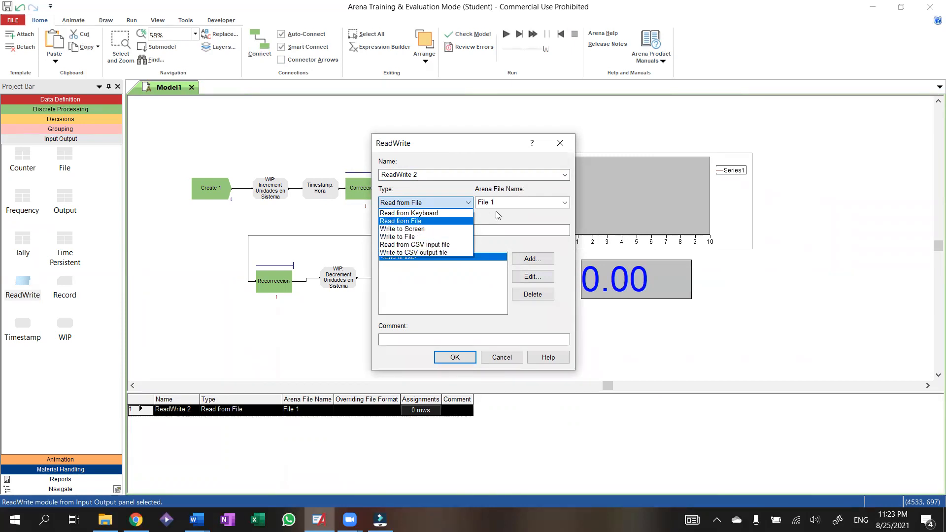
click(419, 221)
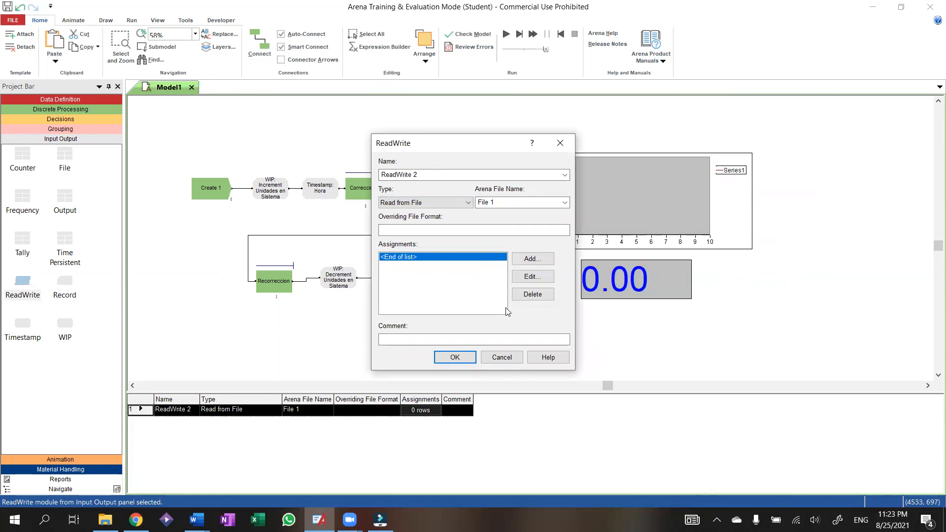
click(455, 357)
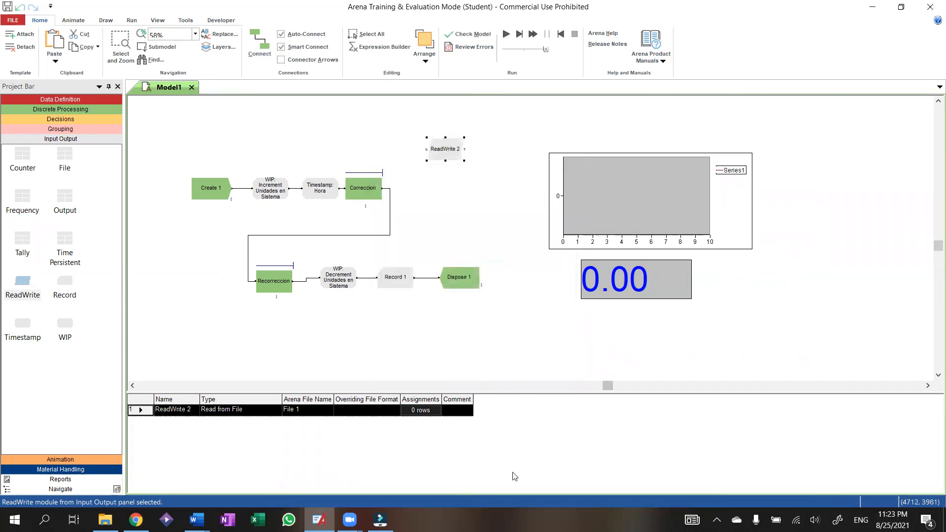